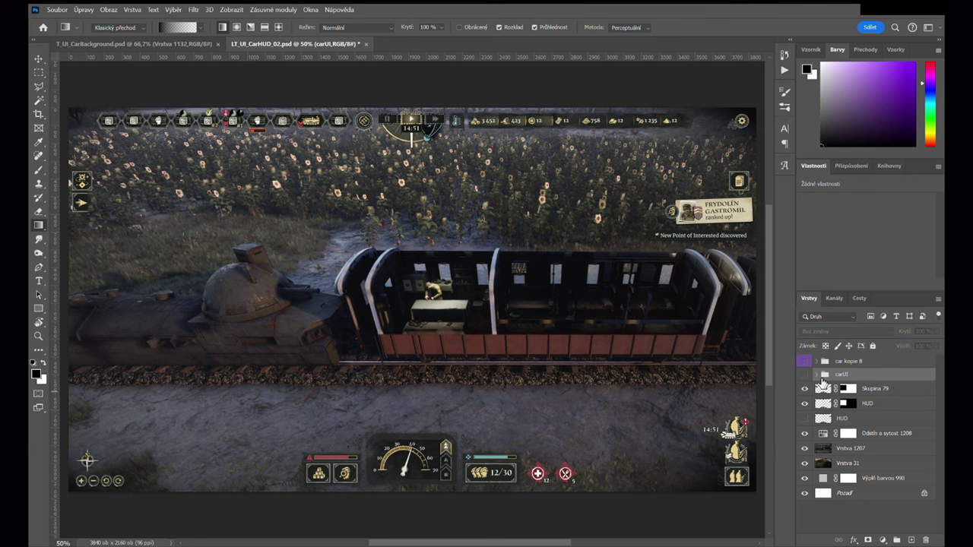
Step: Expand the carUI group and make it visible to look over the Ambulance Car window
left_click(817, 375)
left_click(806, 376)
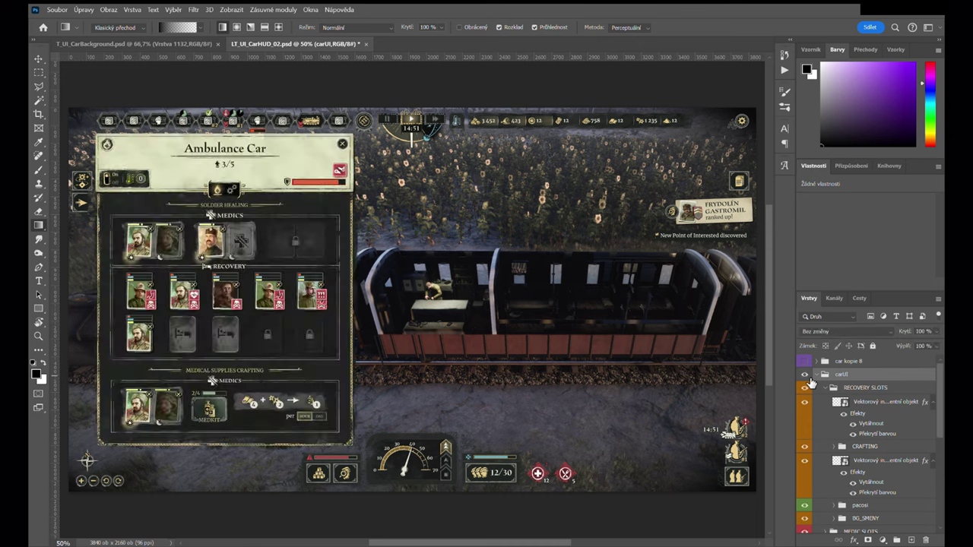
scroll(448, 268, "up", 4)
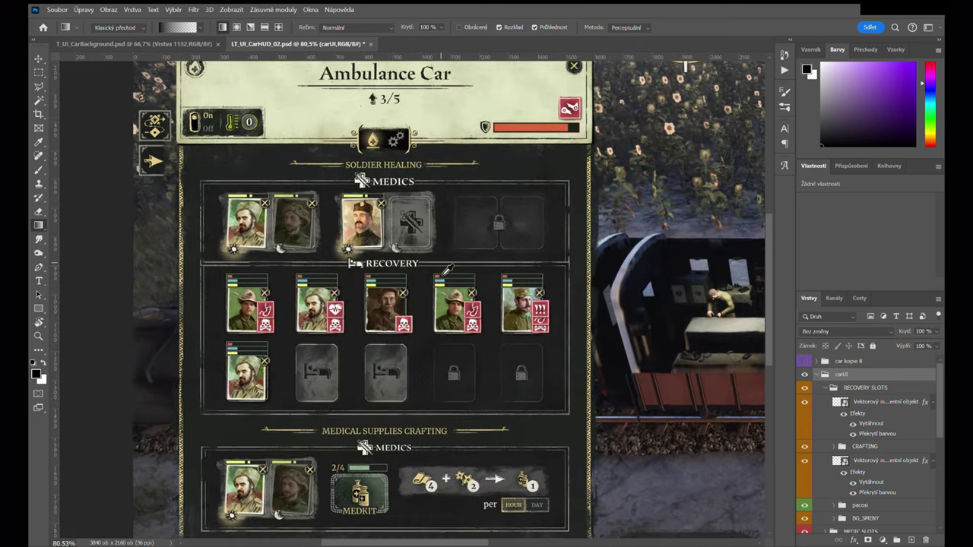
scroll(449, 269, "down", 2)
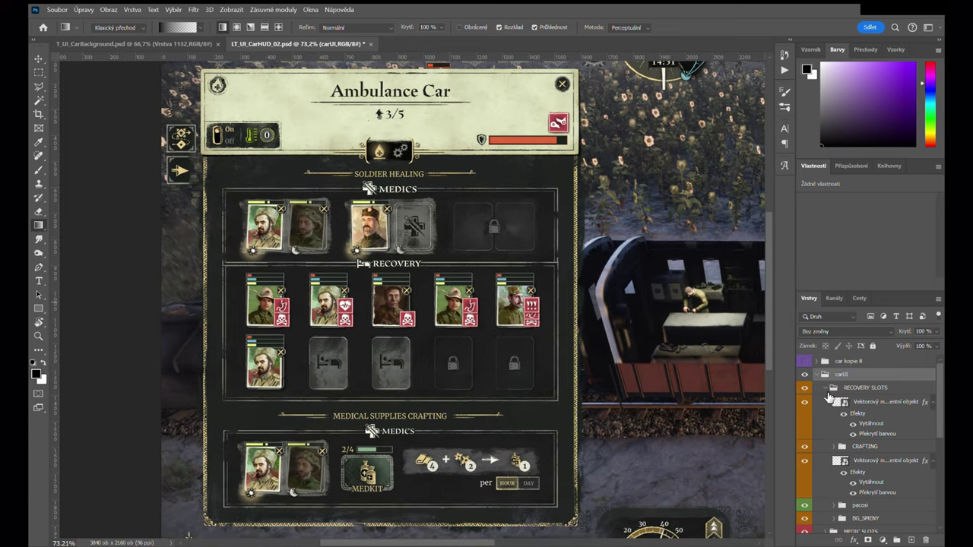
Step: Collapse the RECOVERY SLOTS group and hide every subgroup of carUI except panel
left_click(828, 389)
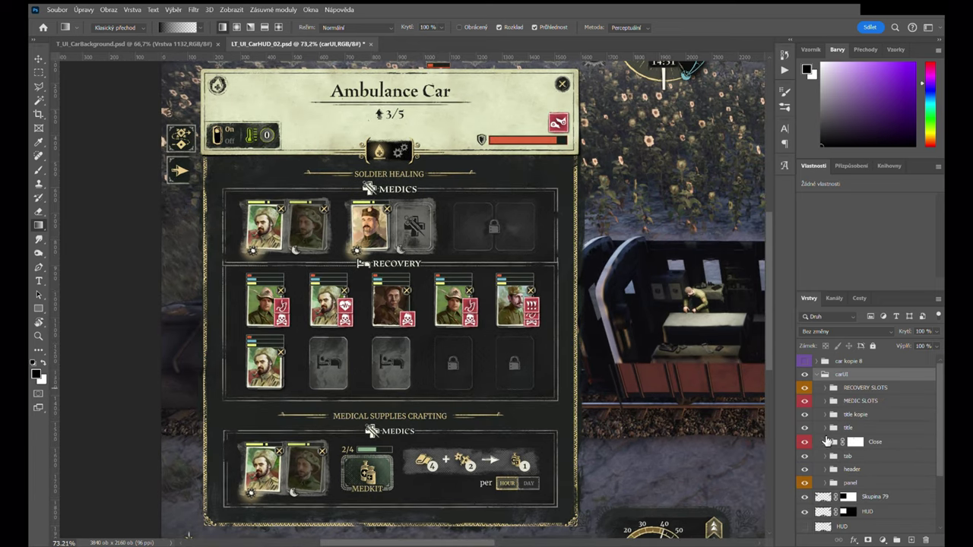
left_click_drag(812, 472, 814, 401)
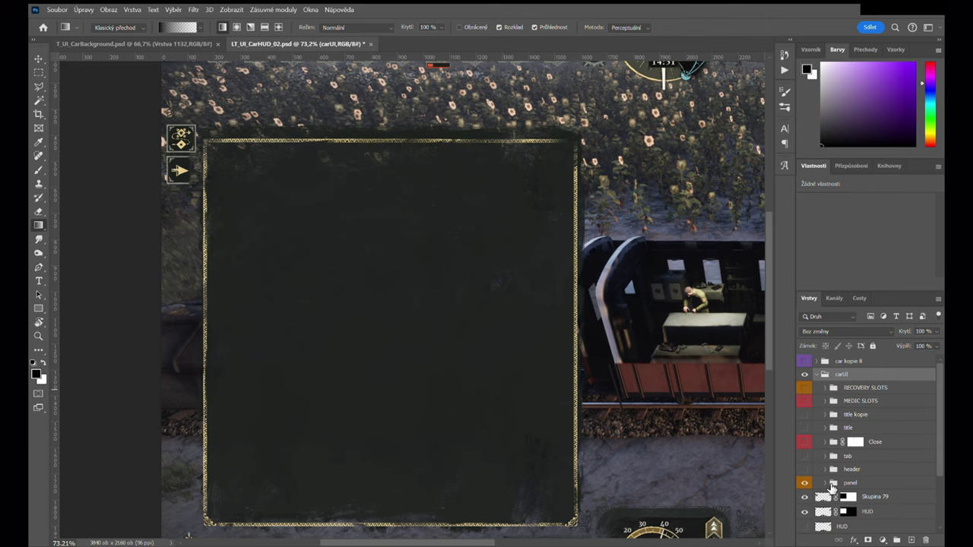
Step: Expand the panel group and look through the layers inside its border and Skupina 1 subgroups
scroll(882, 452, "down", 1)
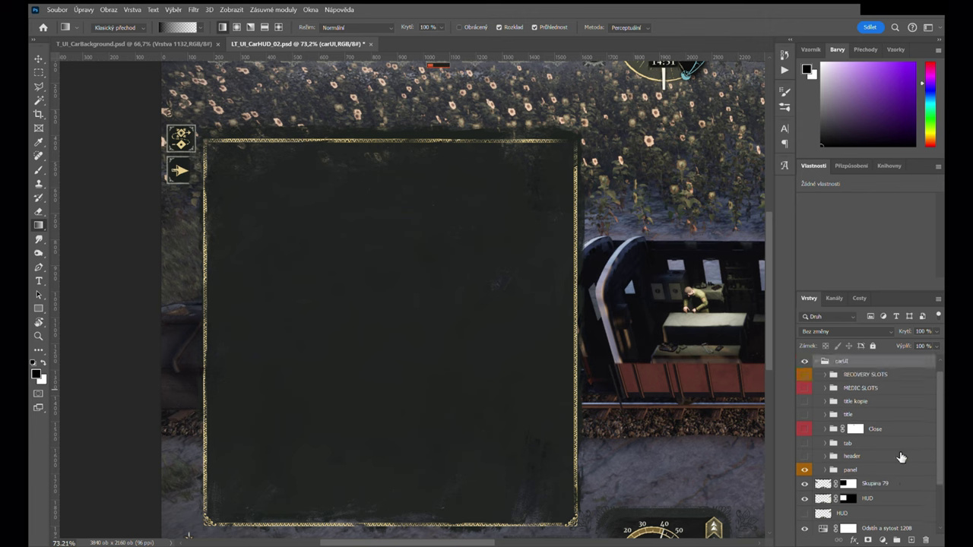
left_click(835, 470)
scroll(844, 456, "down", 5)
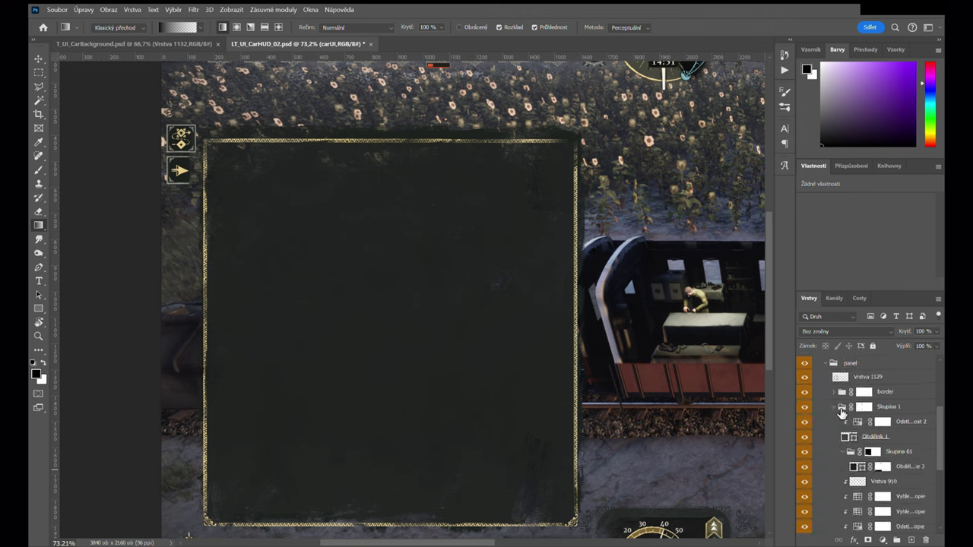
left_click(841, 409)
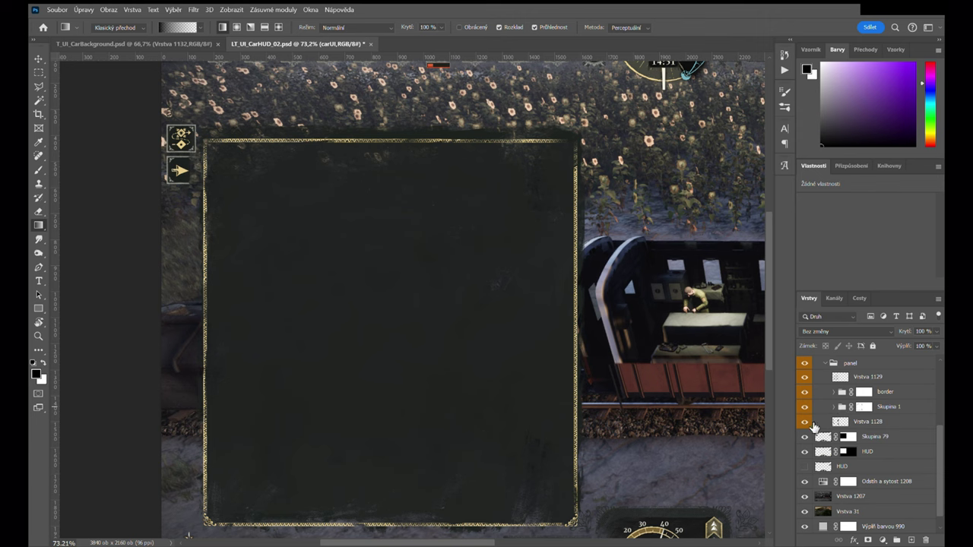
left_click(810, 422)
left_click(835, 408)
left_click(837, 393)
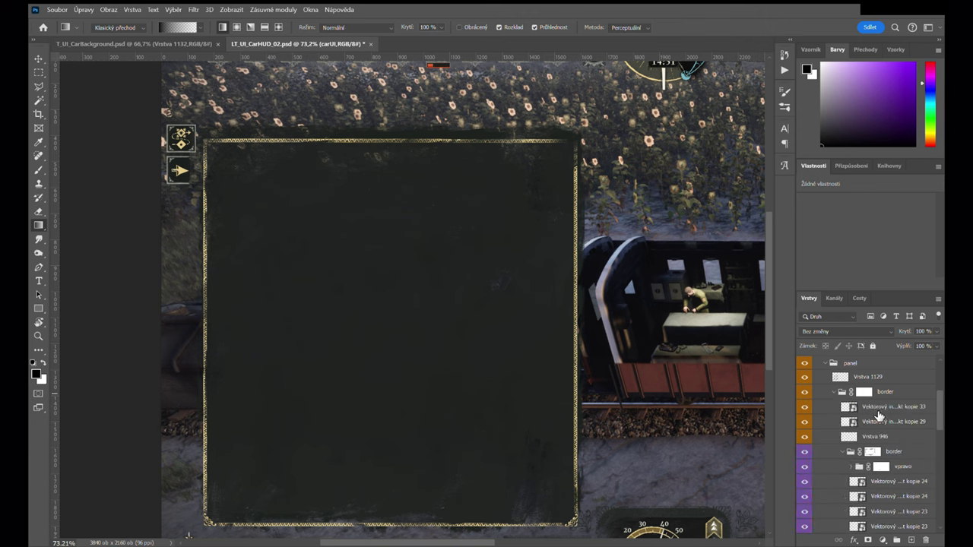
left_click(839, 393)
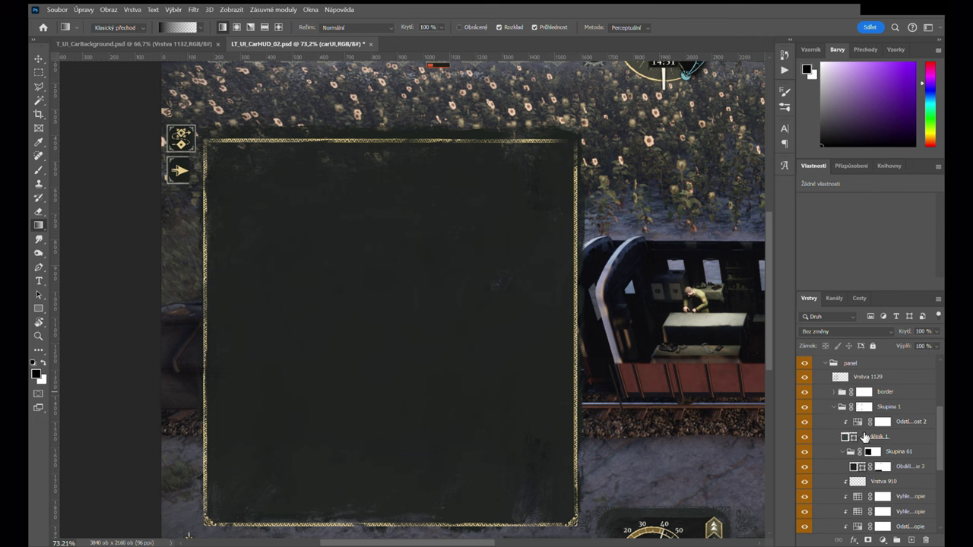
Step: Examine the layers inside Skupina 1, including the Obdélník 1 kopie shape, and collapse the group
scroll(855, 449, "down", 3)
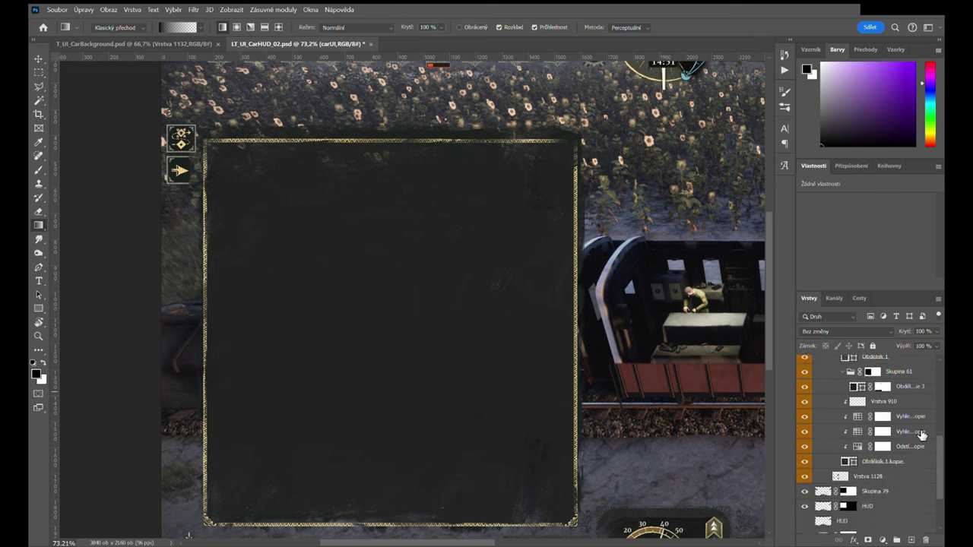
left_click(906, 468)
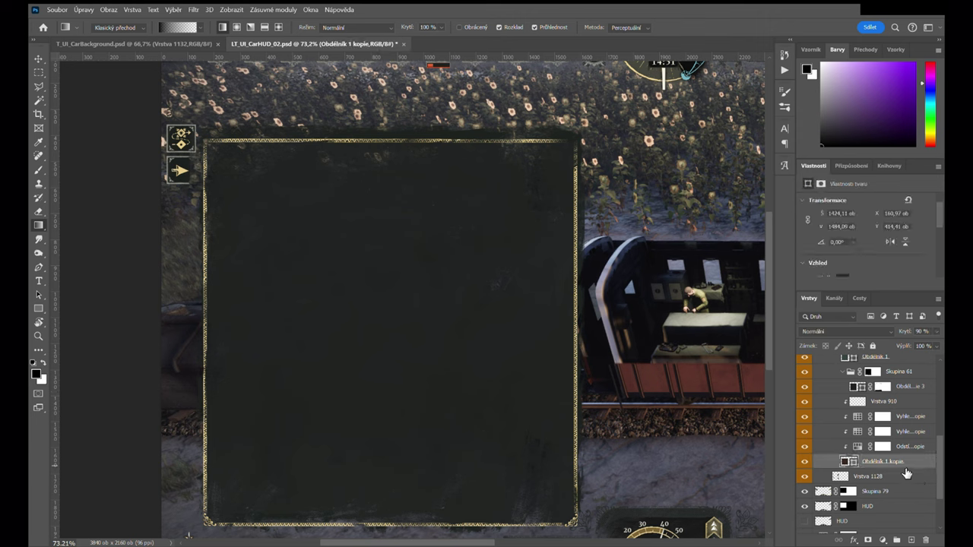
scroll(906, 468, "up", 3)
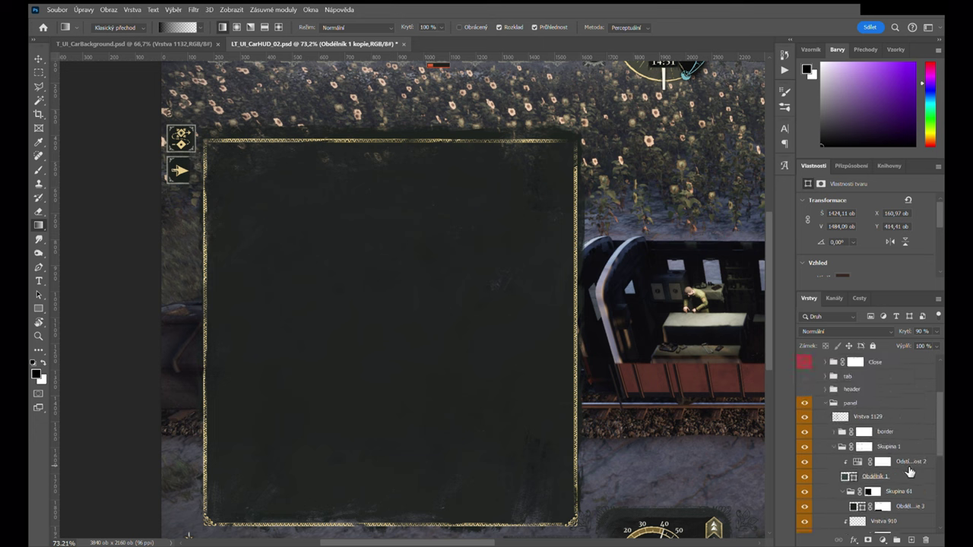
scroll(906, 464, "down", 6)
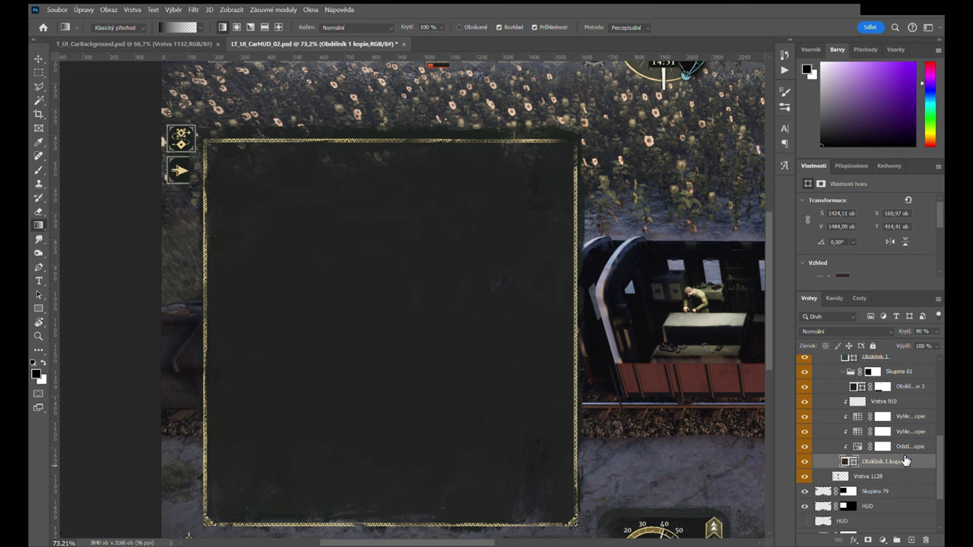
scroll(907, 460, "up", 5)
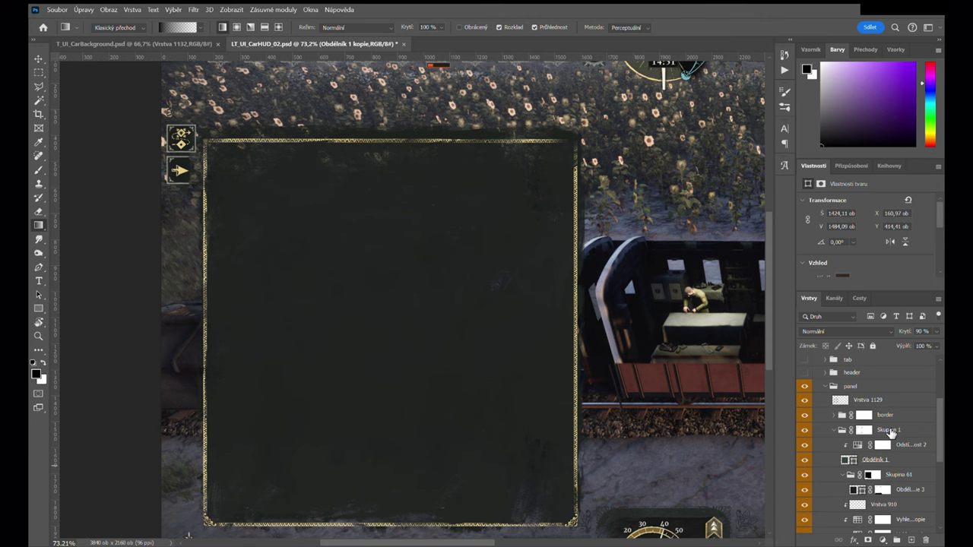
left_click(840, 431)
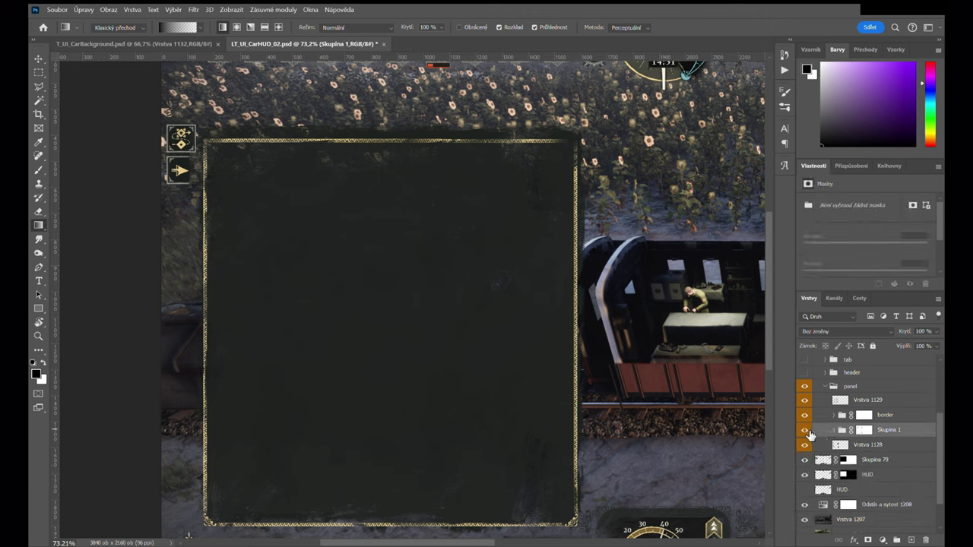
Step: Hide the Skupina 1 and border groups inside the panel group
left_click(806, 430)
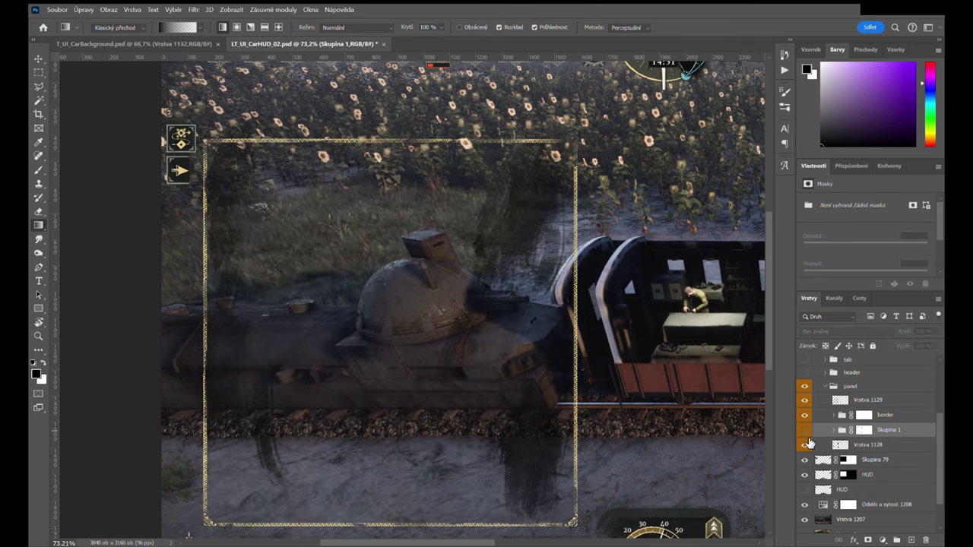
left_click(900, 418)
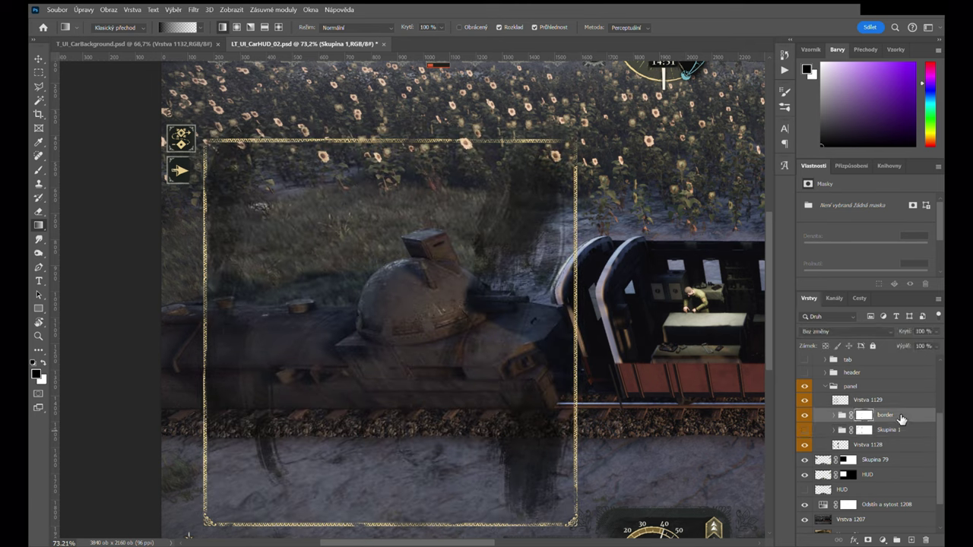
left_click(805, 415)
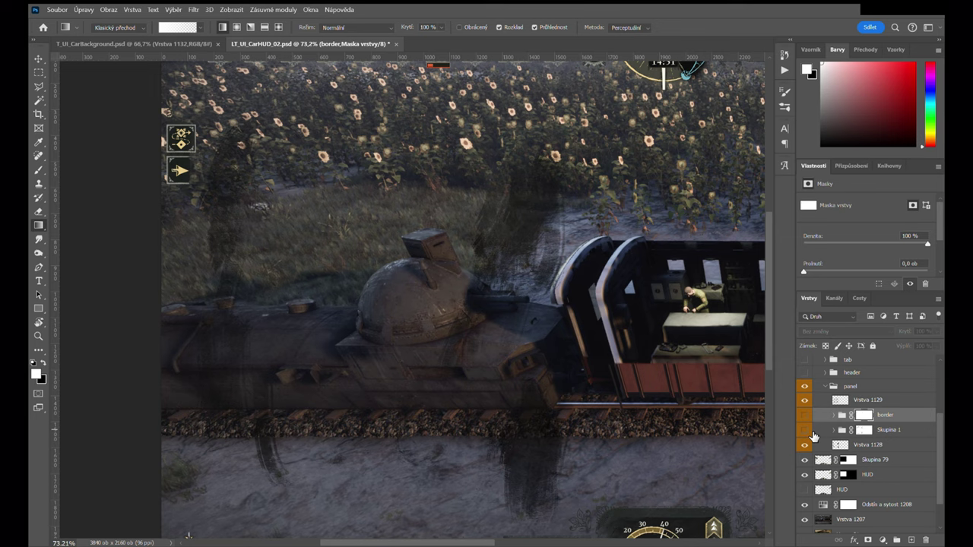
Step: Show the Skupina 1 group again and examine the panel's dark background without its border
left_click(805, 430)
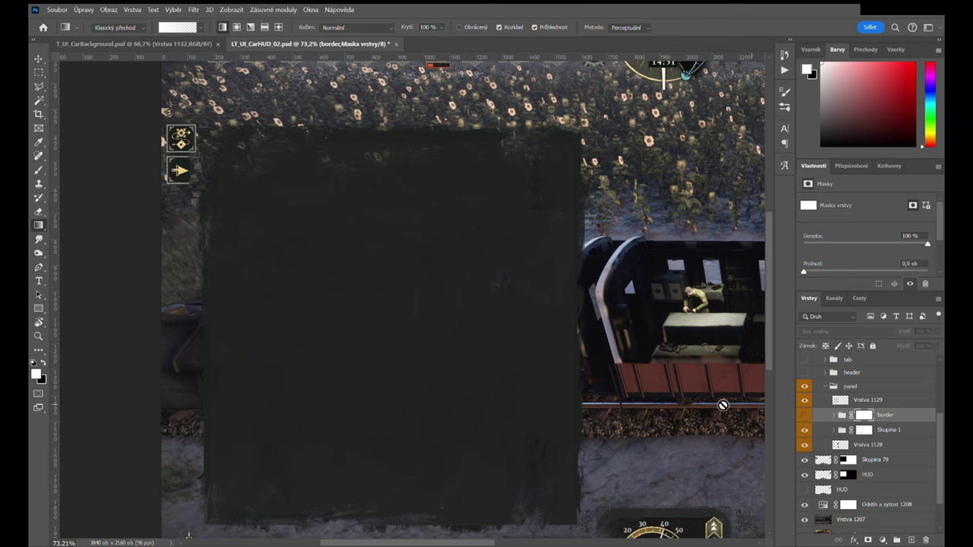
scroll(395, 352, "up", 5)
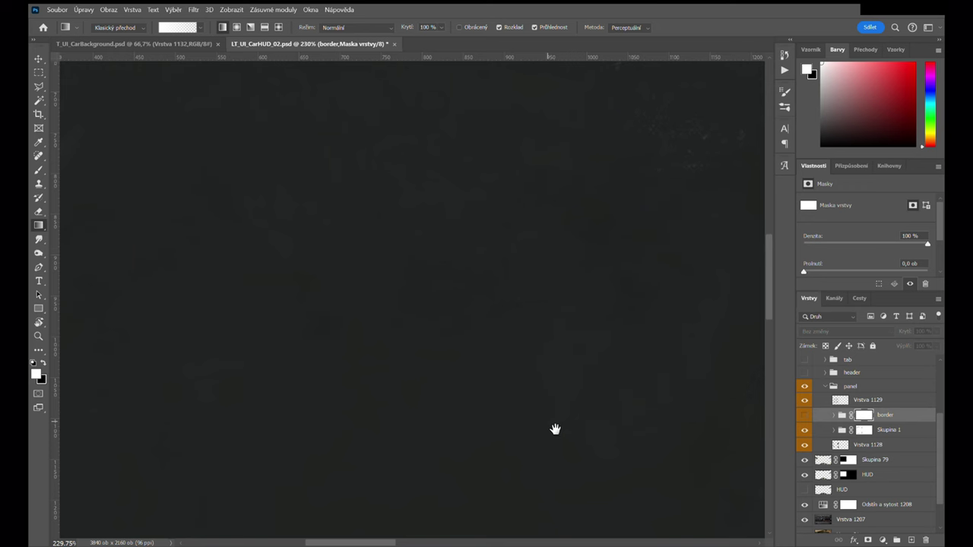
scroll(525, 381, "down", 2)
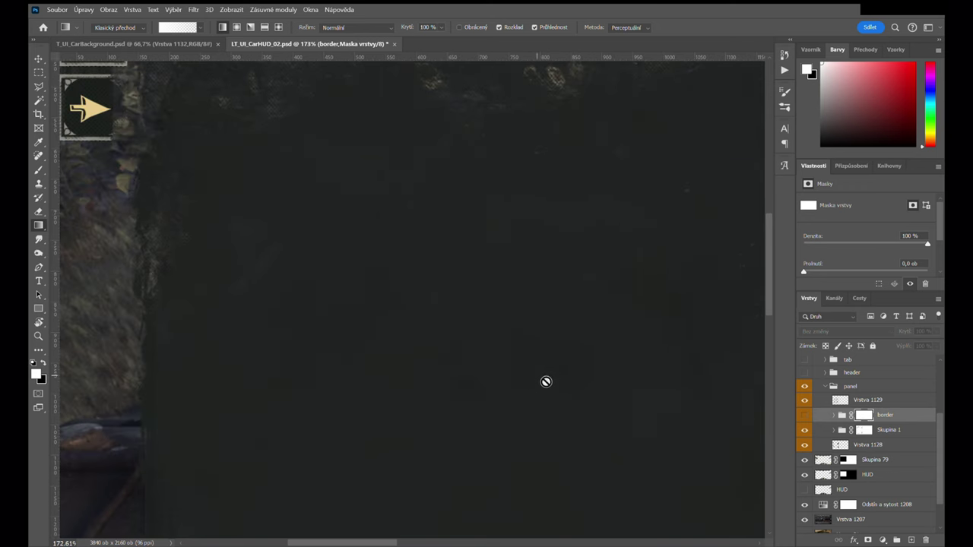
scroll(546, 383, "down", 3)
scroll(476, 352, "down", 2)
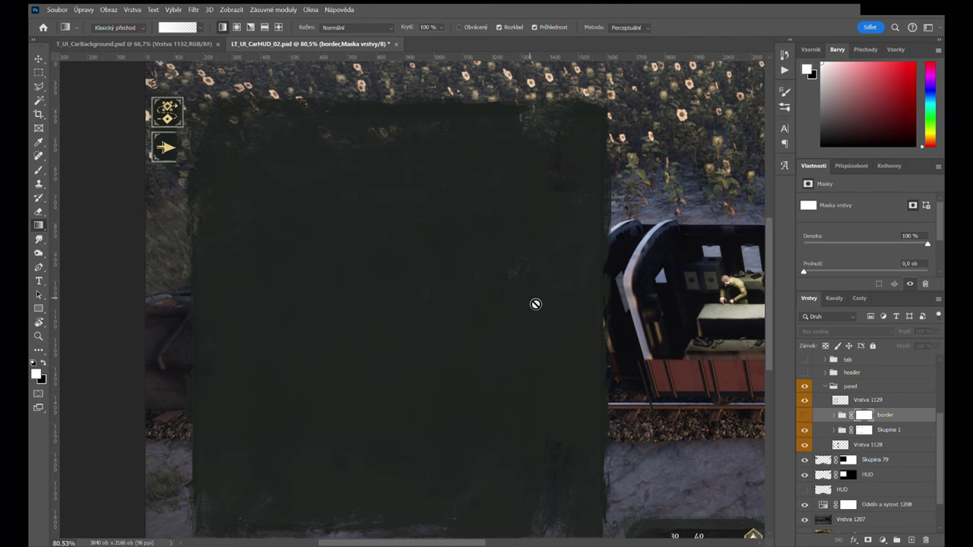
left_click_drag(560, 354, 565, 332)
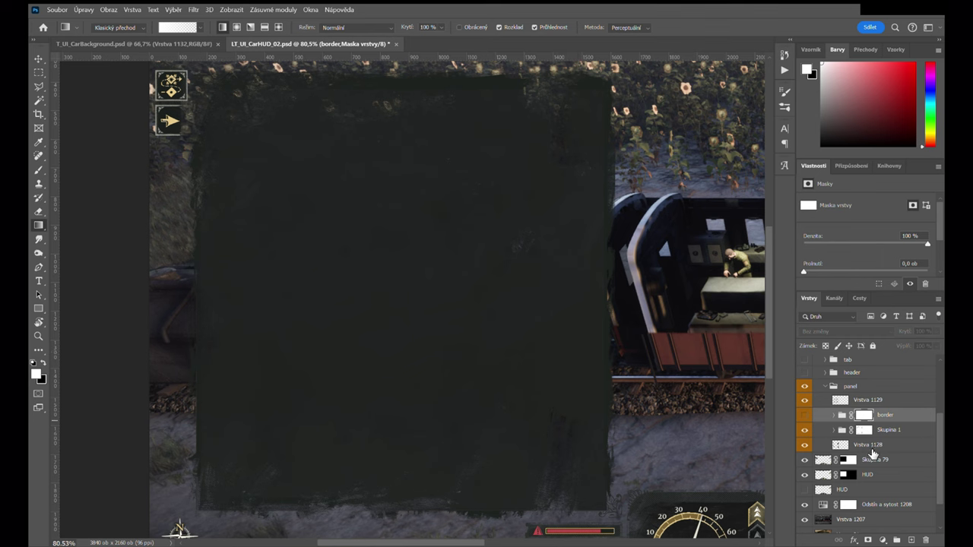
Step: Show the border group again and examine the gold frame along the panel's lower edge and corner
left_click(806, 415)
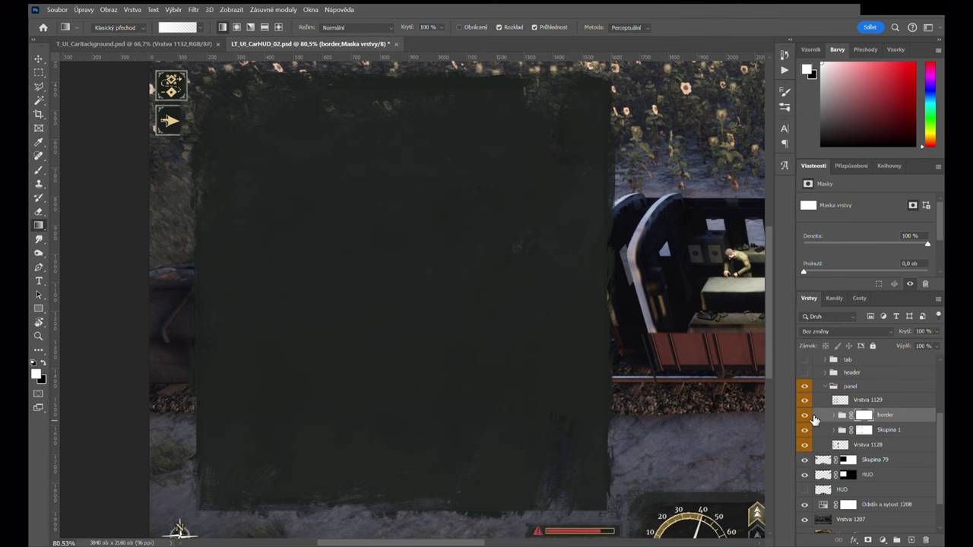
scroll(376, 376, "up", 2)
left_click_drag(376, 376, 454, 283)
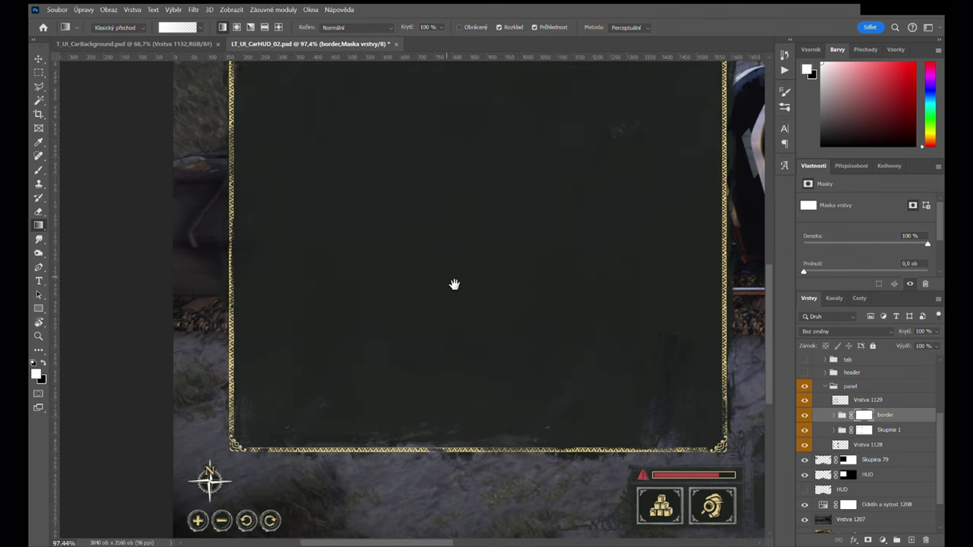
scroll(215, 396, "up", 5)
left_click_drag(482, 424, 228, 400)
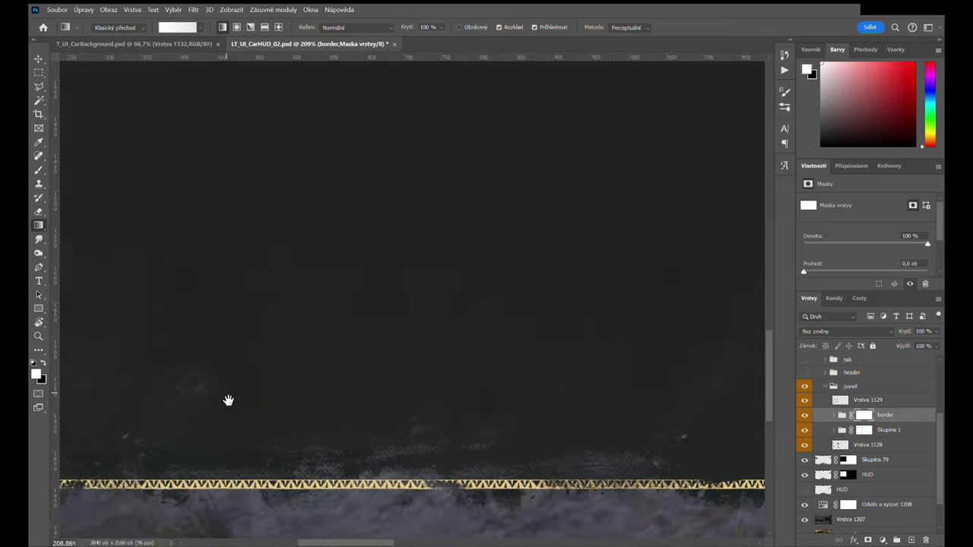
left_click_drag(312, 400, 553, 385)
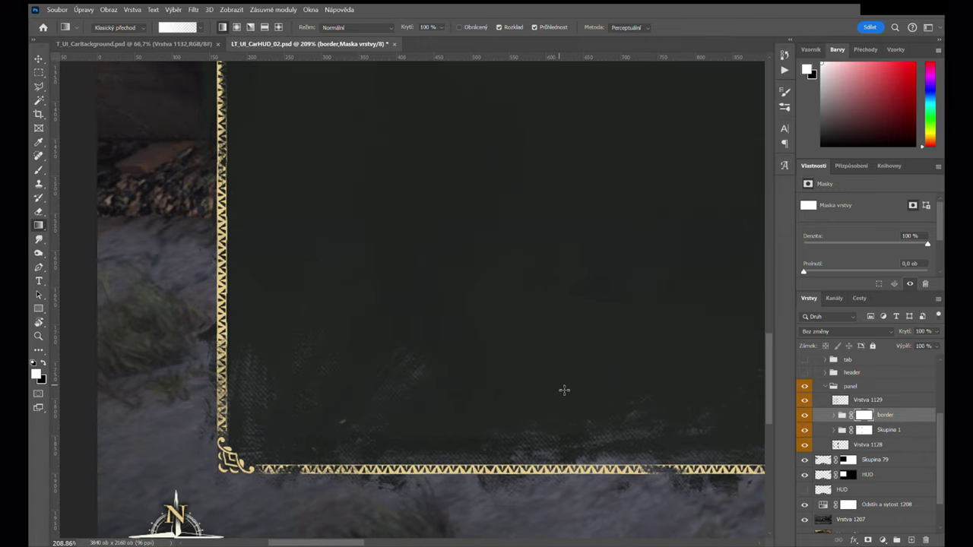
left_click_drag(585, 393, 465, 365)
Step: Examine the gold frame along the panel's sides and upper edge, and the panel as a whole
scroll(487, 389, "down", 2)
scroll(579, 369, "down", 1)
left_click_drag(580, 369, 554, 396)
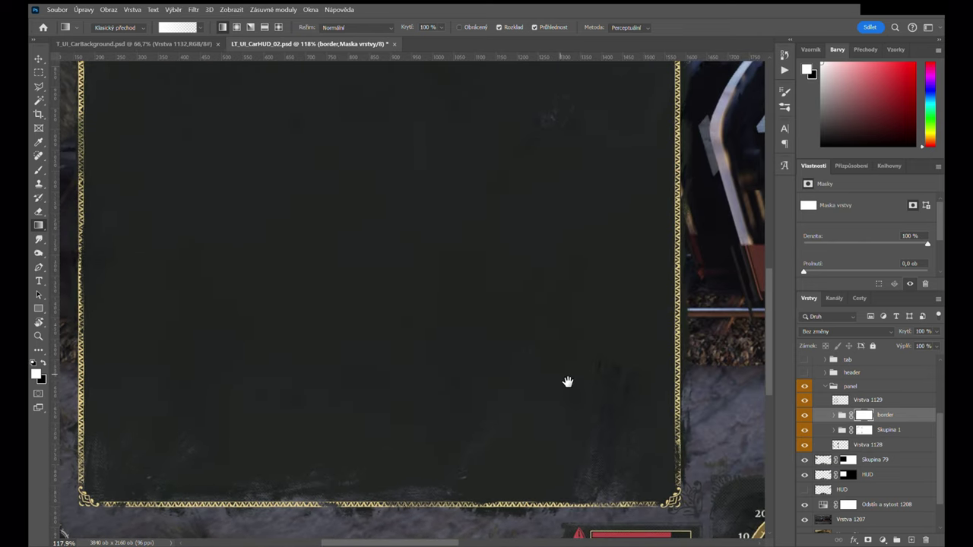
left_click_drag(512, 302, 537, 441)
left_click_drag(537, 327, 549, 405)
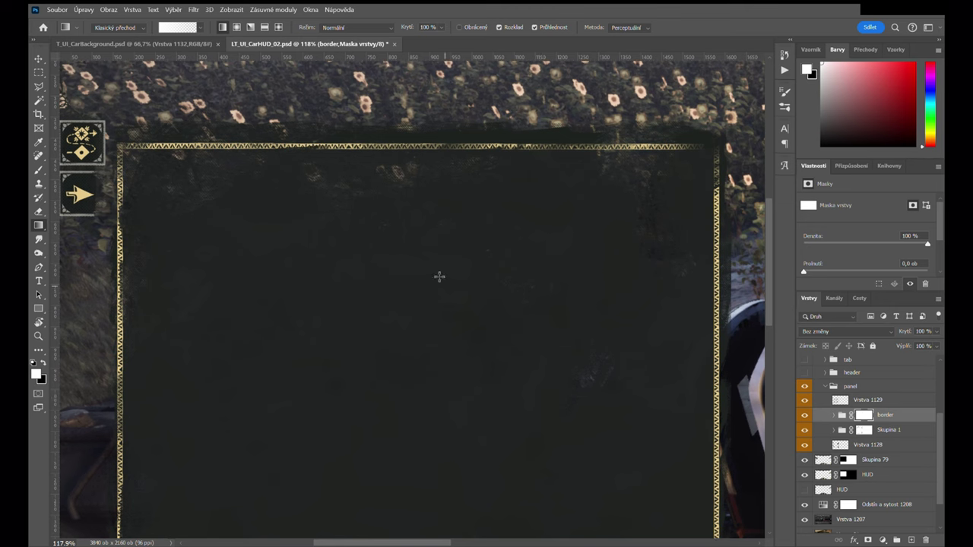
key("alt")
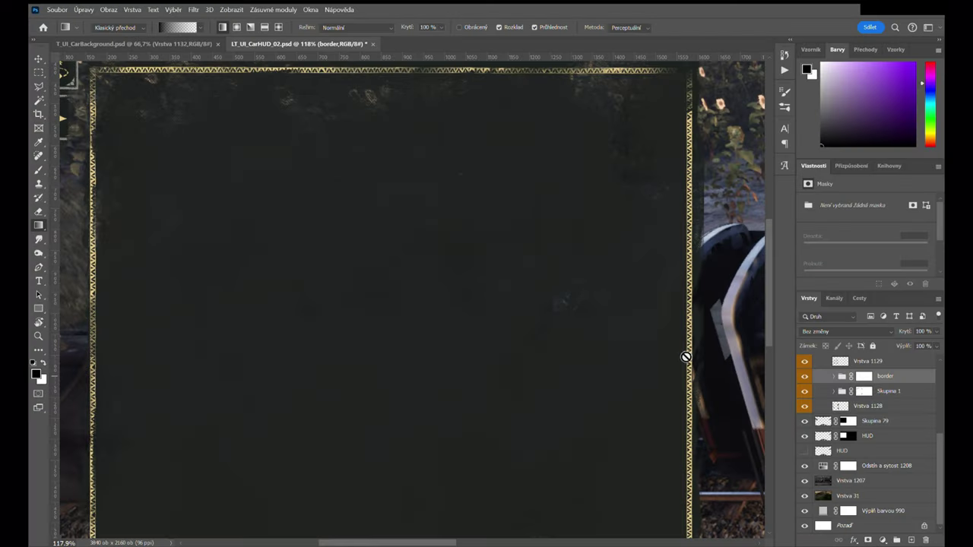
scroll(687, 354, "down", 1)
scroll(621, 335, "down", 3)
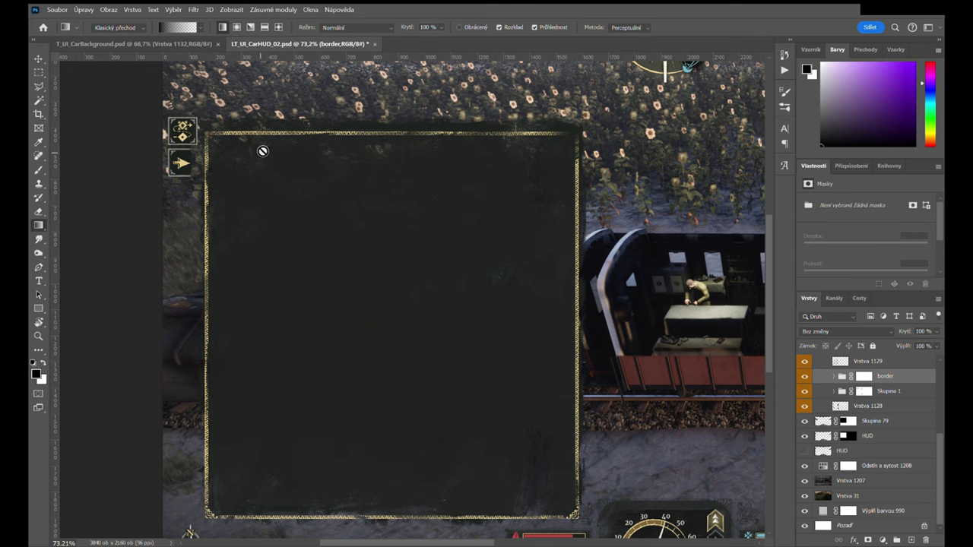
Step: Switch to the T_UI_CarBackground.psd document and examine the panel's grunge background texture up close
left_click(161, 44)
scroll(383, 348, "up", 4)
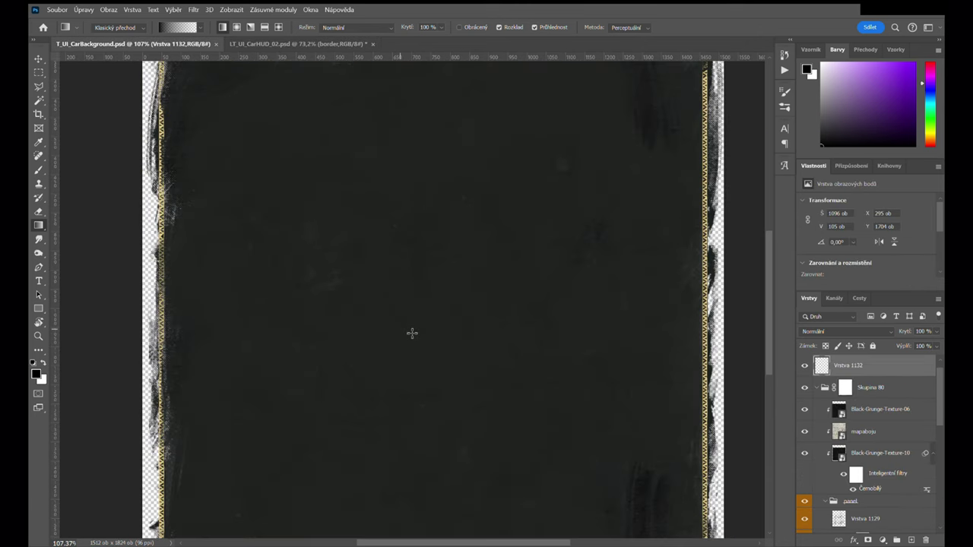
scroll(472, 334, "up", 2)
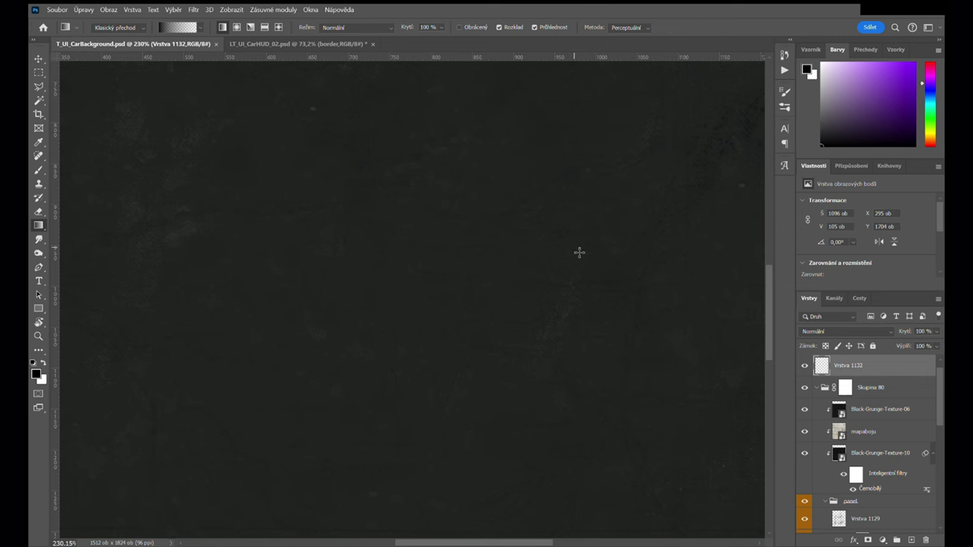
scroll(555, 268, "down", 3)
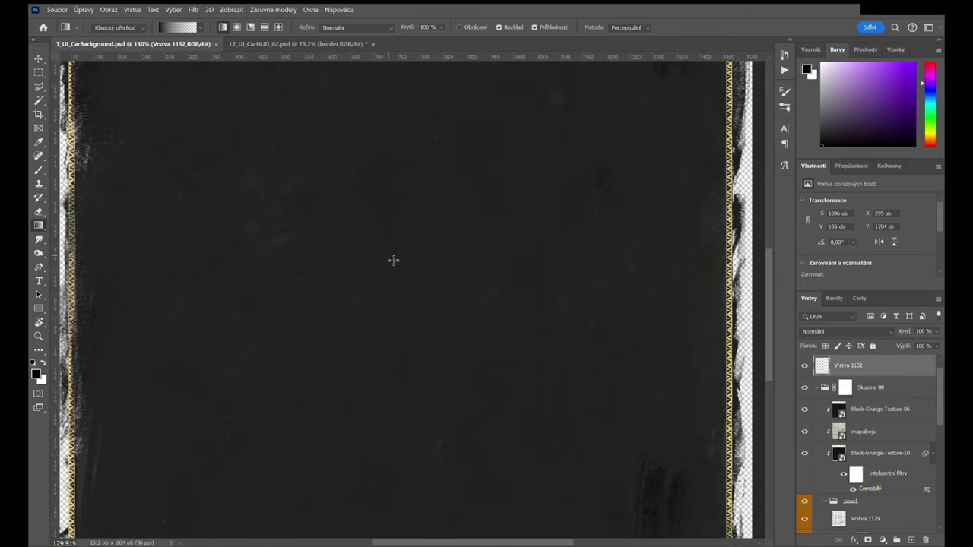
Step: Switch to the LT_UI_CarHUD_02.psd document and show the header group above the dark panel
left_click(328, 44)
scroll(421, 322, "up", 2)
left_click_drag(421, 322, 493, 343)
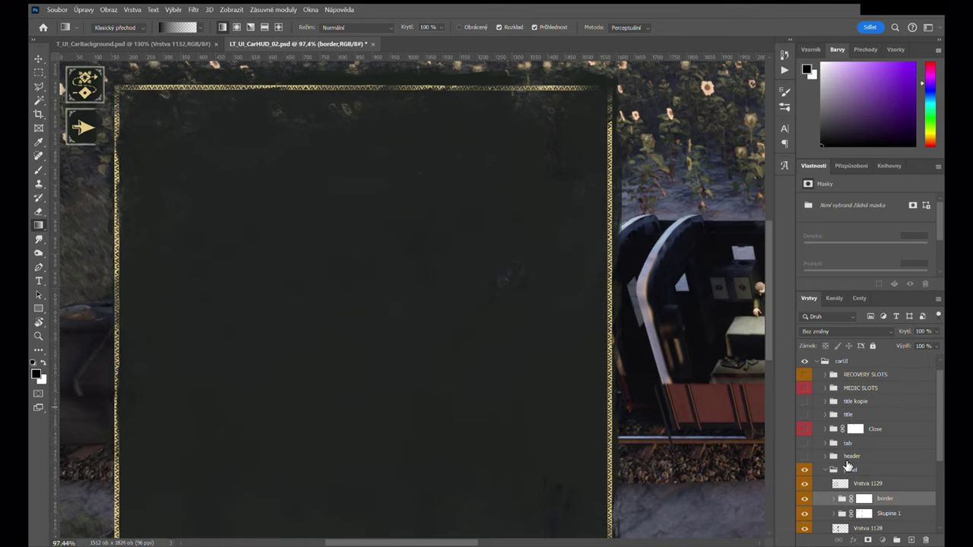
left_click(846, 459)
scroll(639, 426, "down", 3)
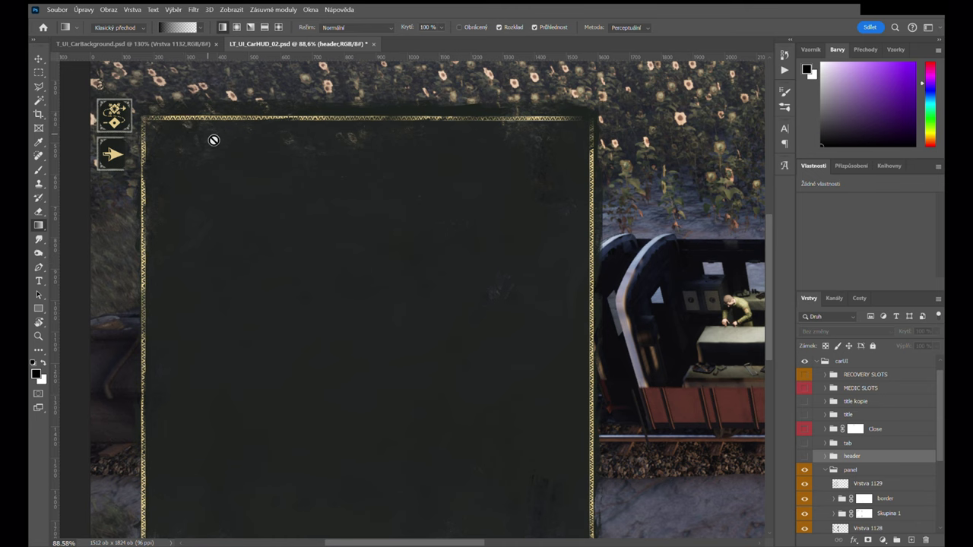
scroll(233, 161, "down", 1)
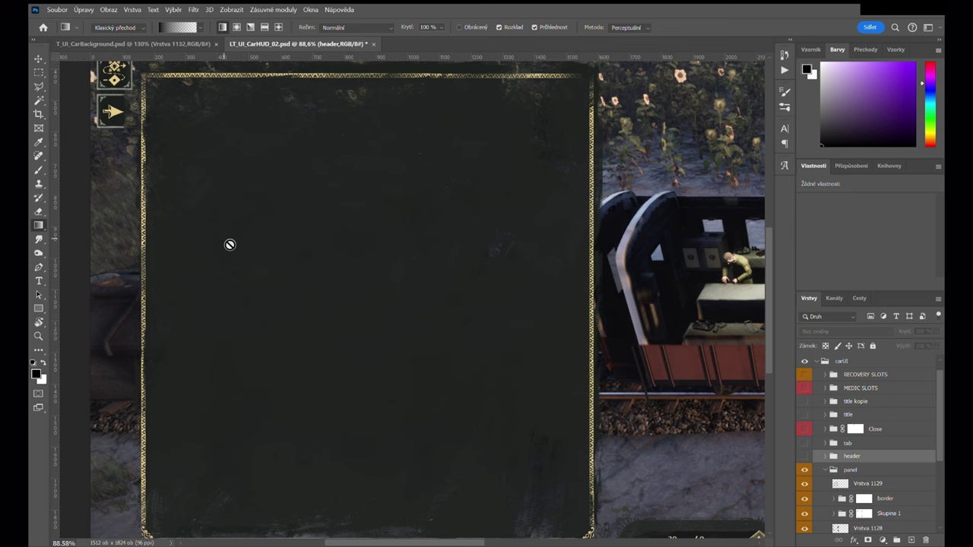
scroll(233, 257, "up", 2)
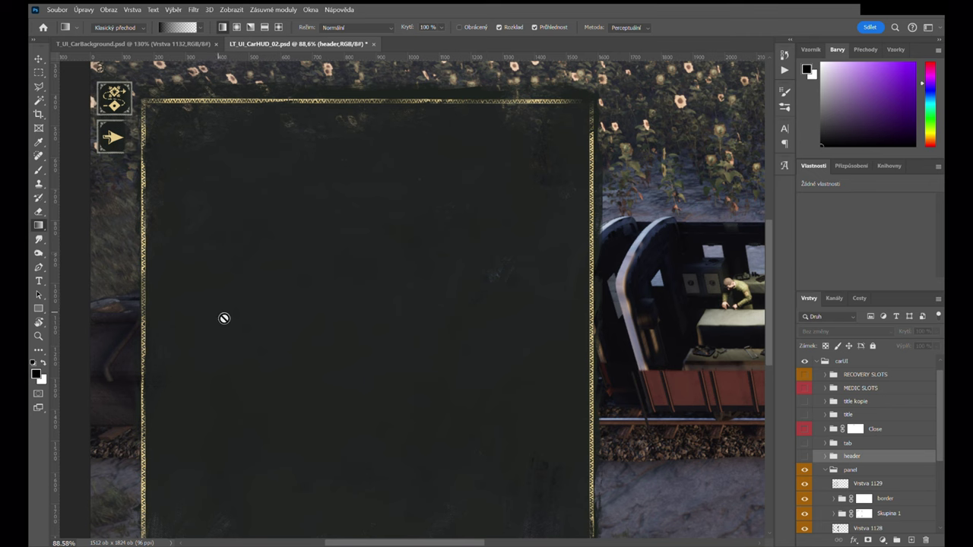
left_click(805, 457)
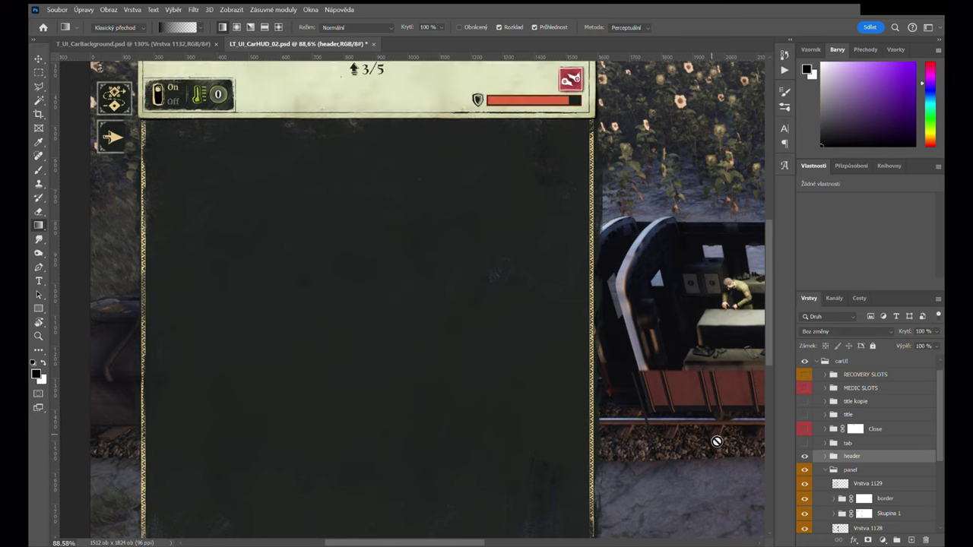
Step: Examine the Ambulance Car header's paper plate, including its title, emblem, temperature switch and durability bar
scroll(717, 441, "up", 6)
scroll(505, 254, "up", 2)
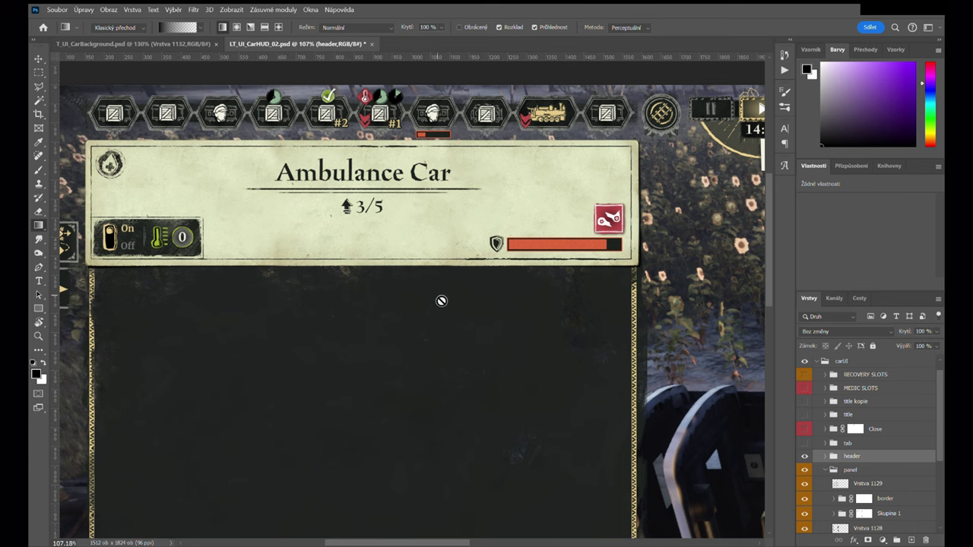
scroll(441, 297, "left", 2)
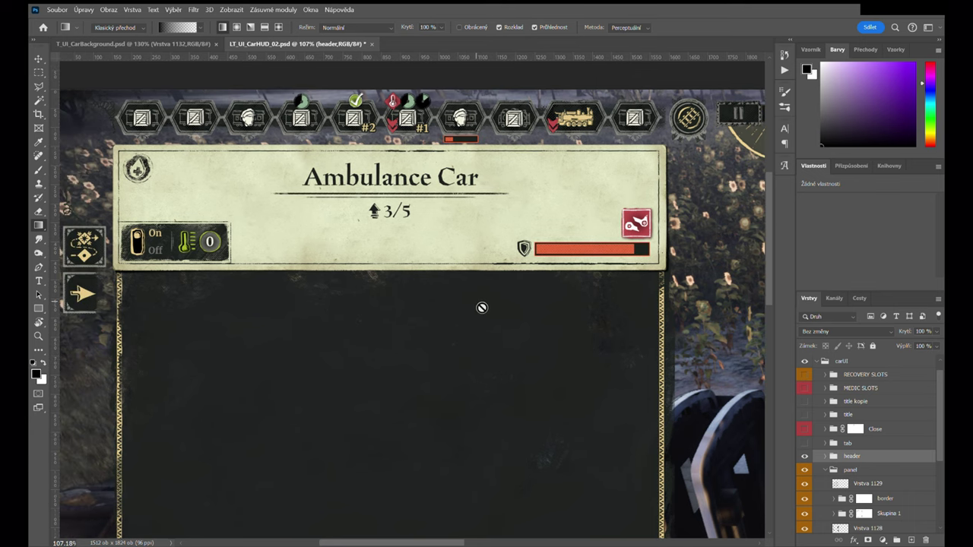
scroll(469, 304, "left", 1)
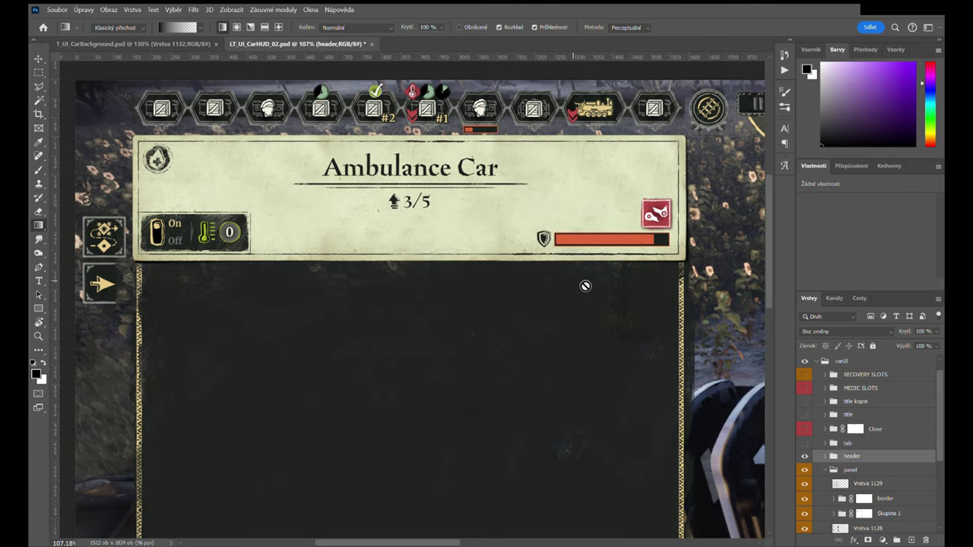
scroll(601, 295, "down", 1)
scroll(613, 300, "up", 1)
scroll(537, 292, "up", 1)
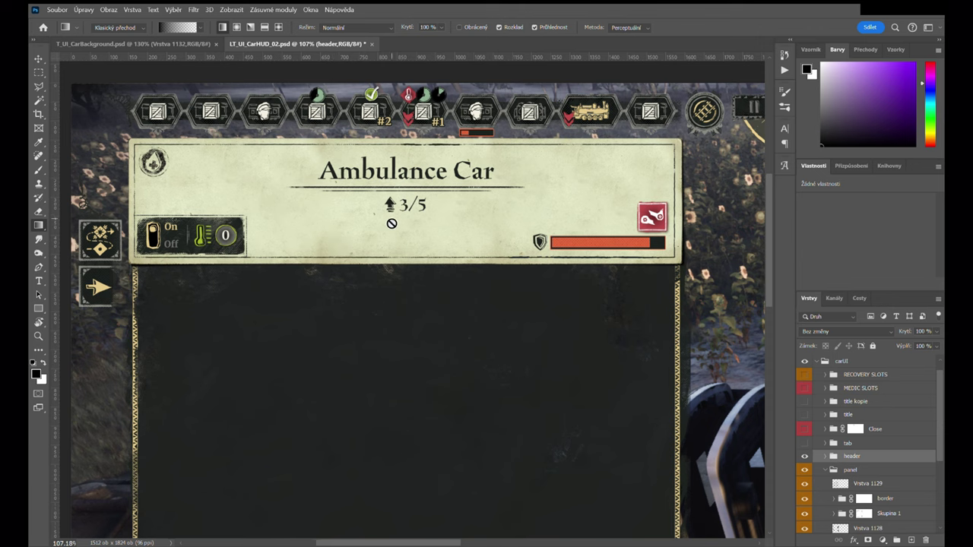
scroll(391, 223, "up", 1)
scroll(465, 235, "up", 1)
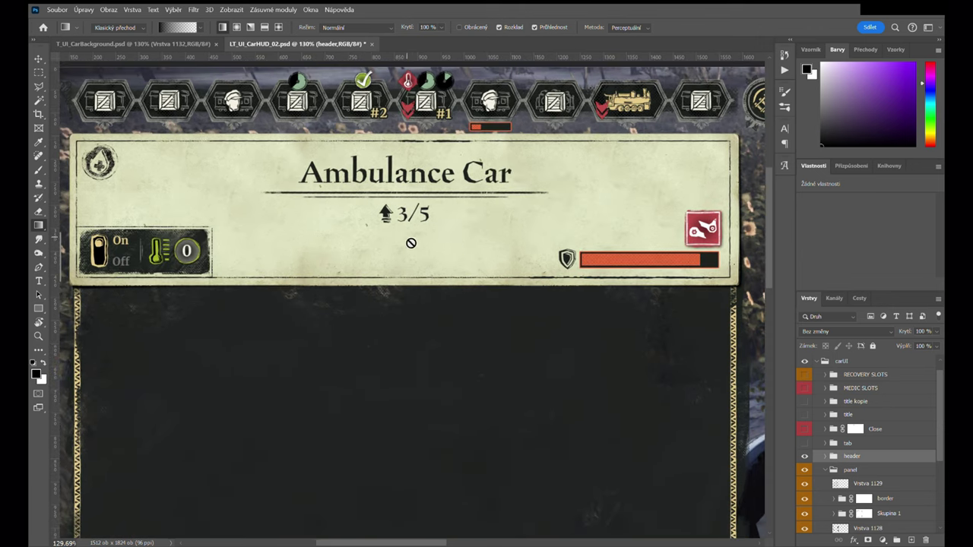
scroll(411, 243, "left", 2)
scroll(484, 256, "right", 1)
scroll(479, 256, "right", 1)
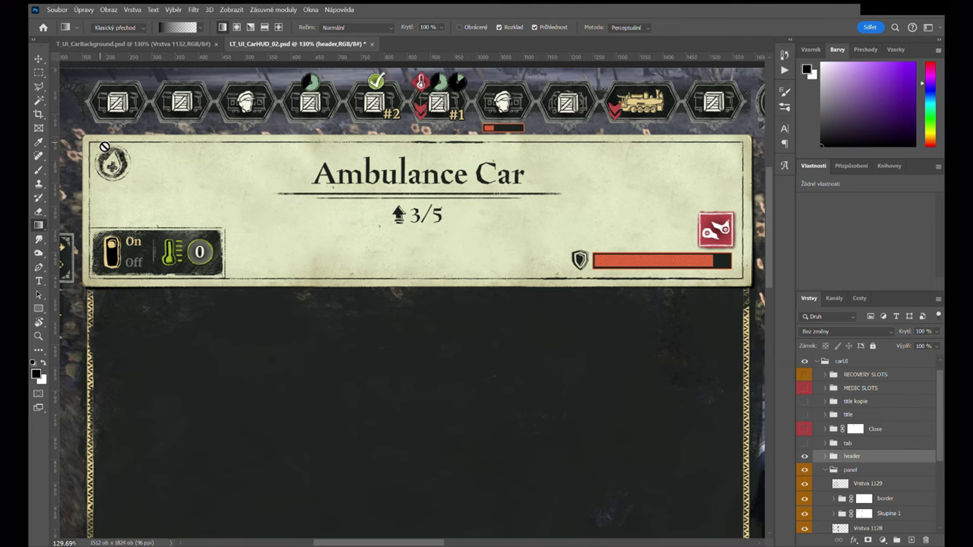
Step: Hide the header's paper layer Vrstva 995 kopie 2 to examine the black header kopie shape beneath it, and show it again
scroll(676, 269, "down", 2)
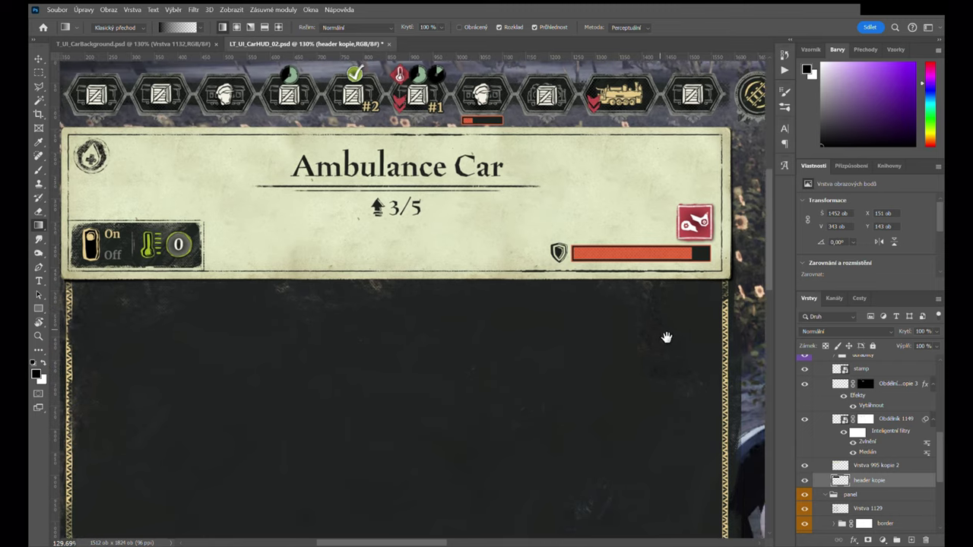
left_click(806, 465)
left_click_drag(584, 382, 608, 396)
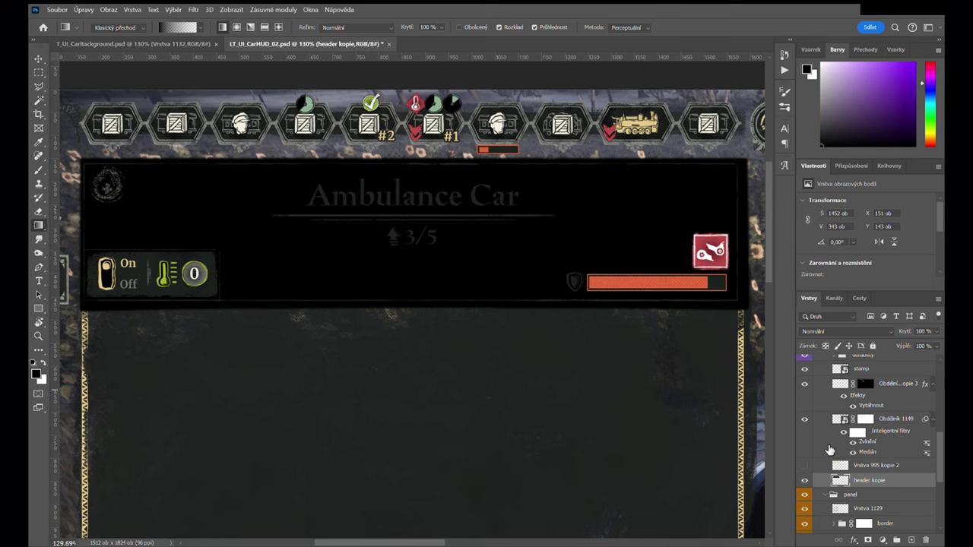
left_click(806, 466)
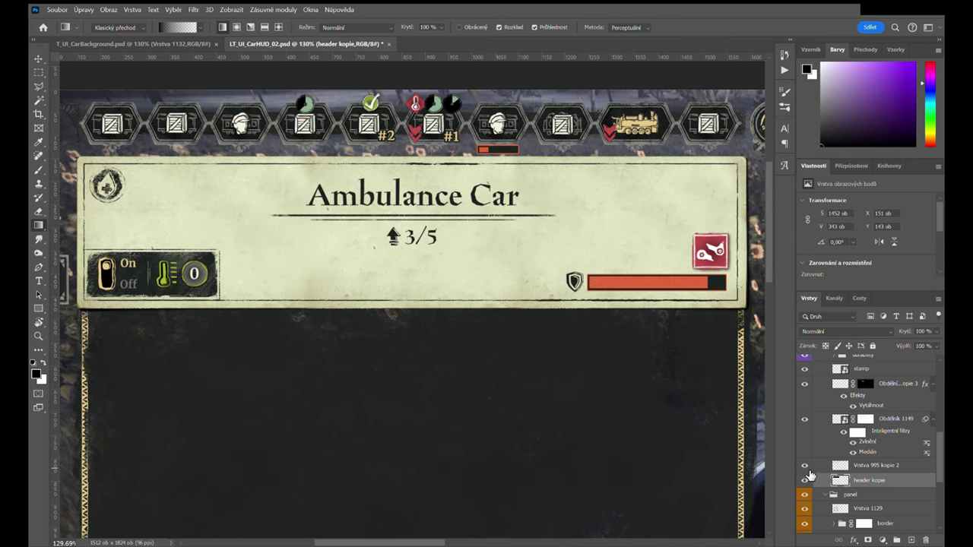
Step: Try to warp the header kopie shadow layer by pulling one of its lower corners slightly outward
key("ctrl+t")
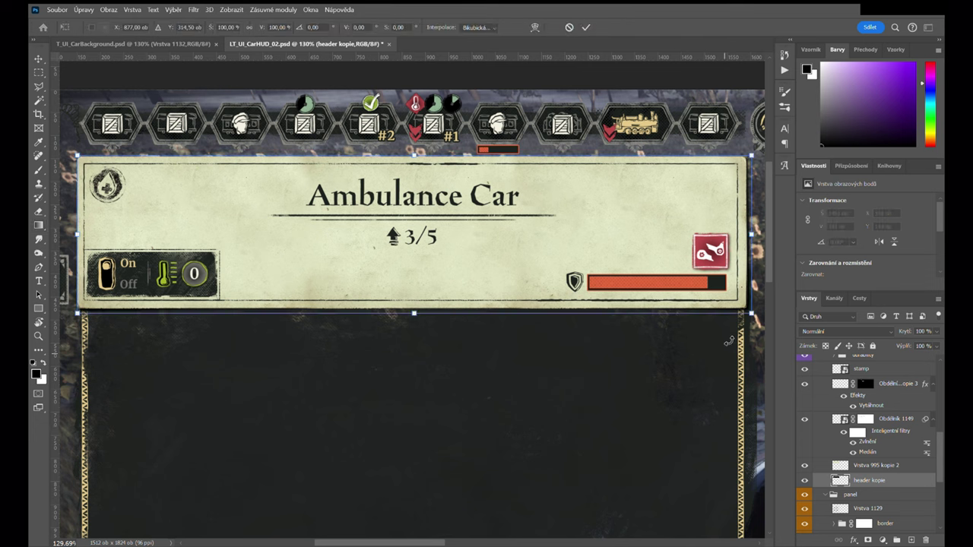
key("ctrl+alt+w")
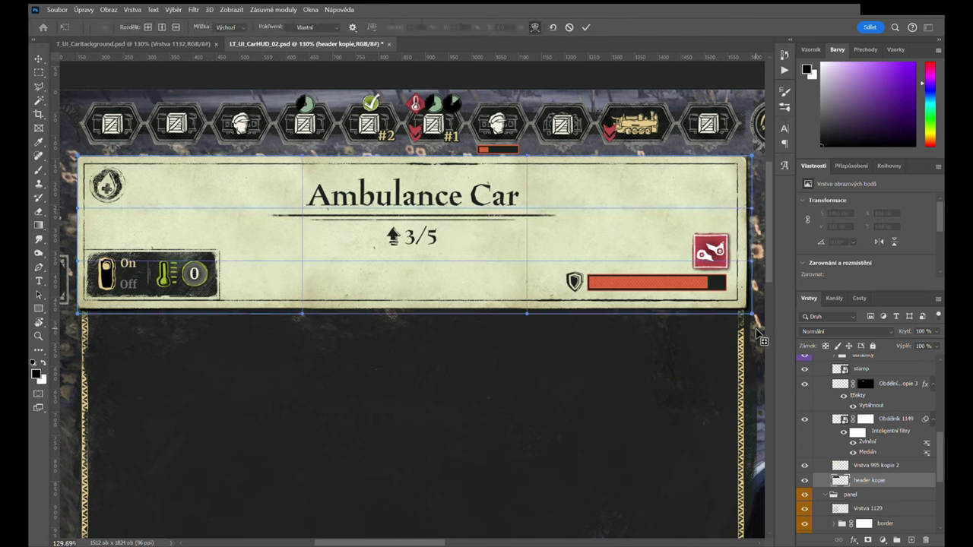
left_click_drag(752, 313, 755, 322)
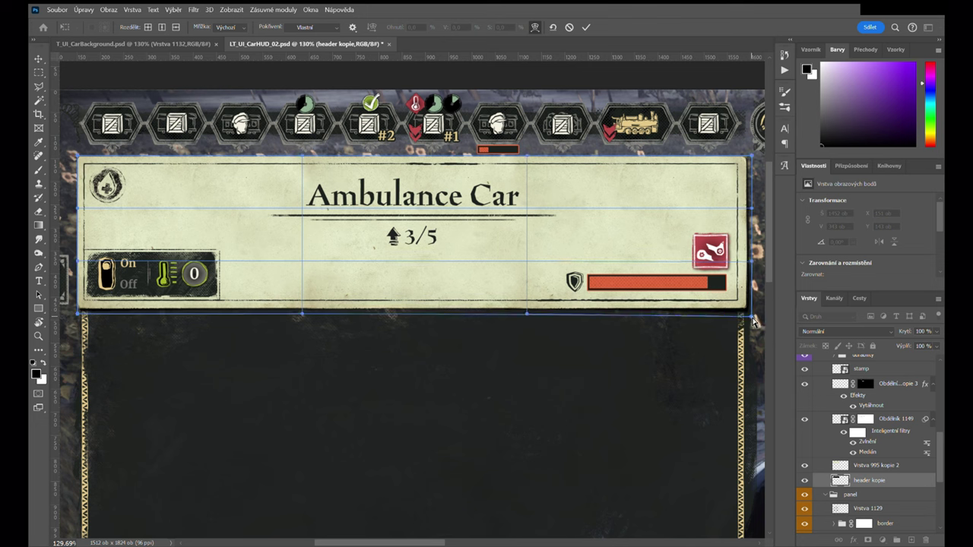
key("Return")
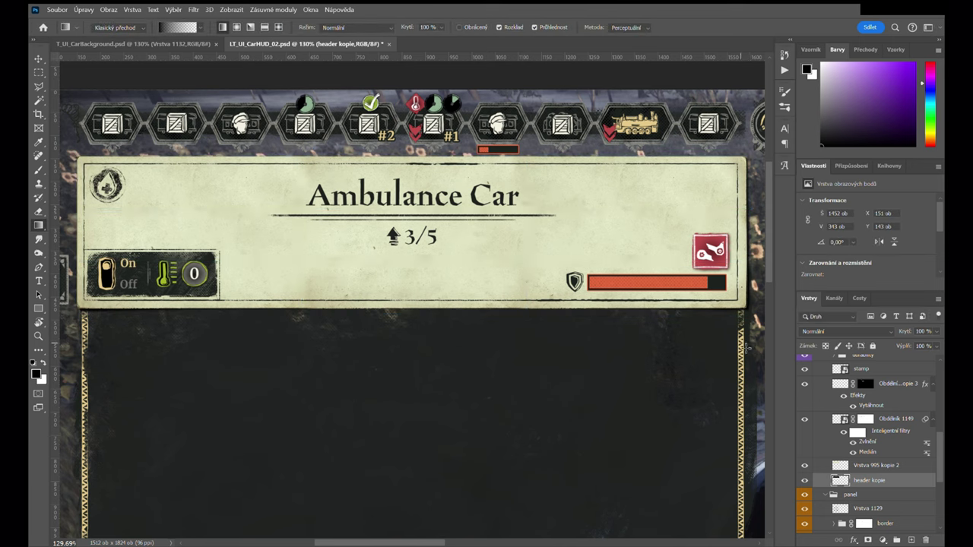
Step: Try to distort the header kopie shadow by pulling both lower corners down and bending its lower edge upward with Warp
scroll(731, 348, "up", 1)
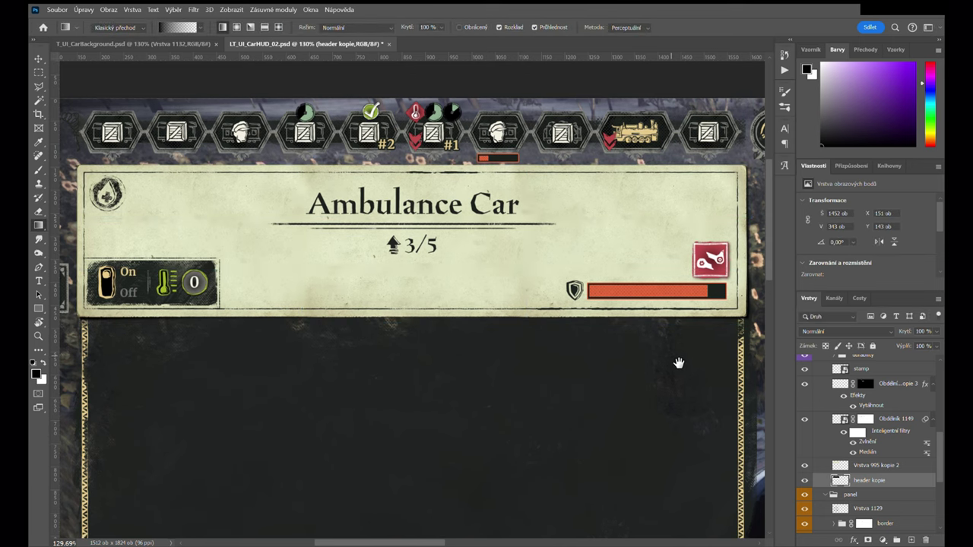
scroll(679, 364, "down", 4)
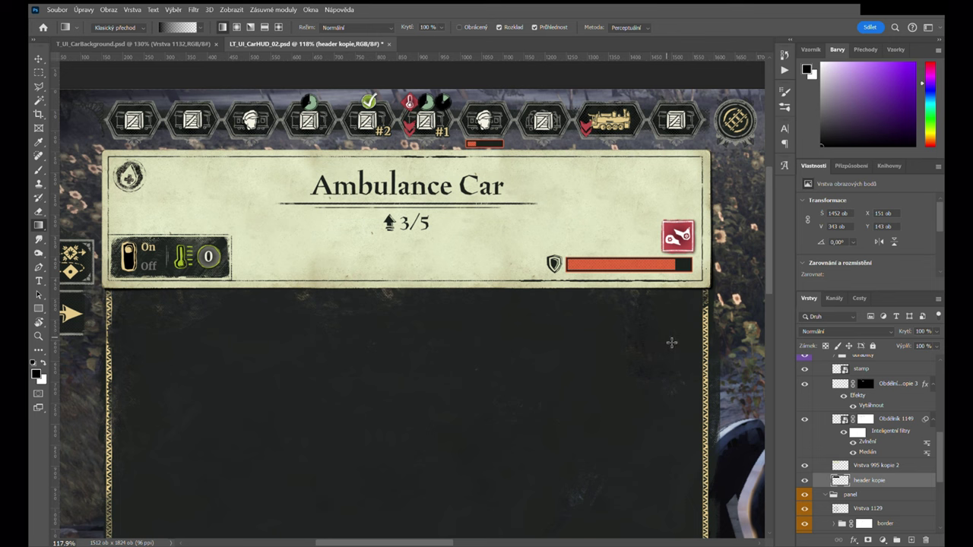
key("ctrl+t")
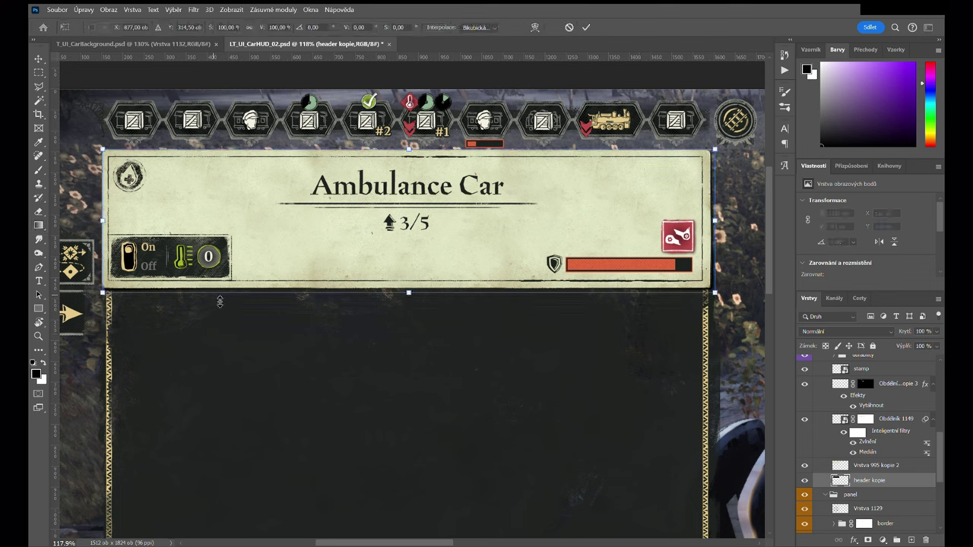
left_click_drag(106, 299, 108, 333)
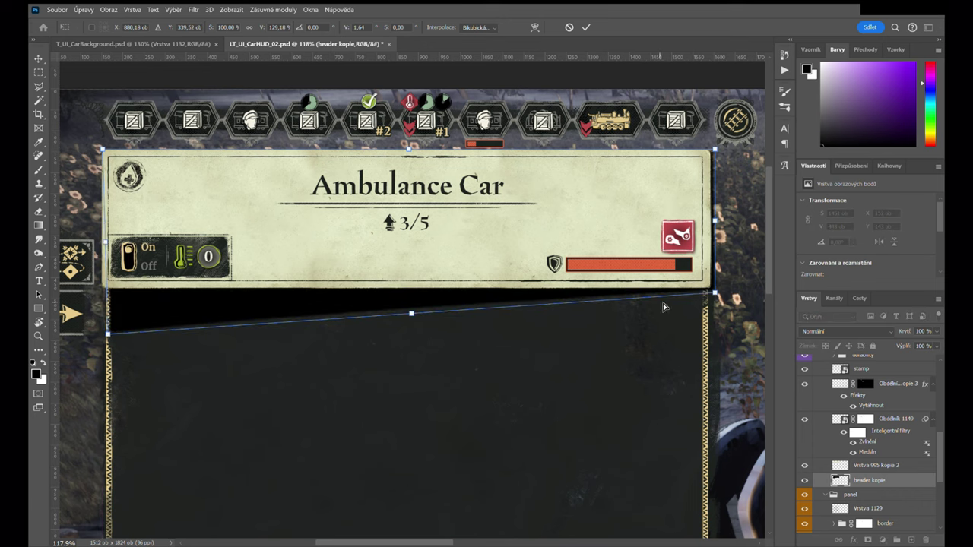
left_click_drag(715, 295, 722, 307)
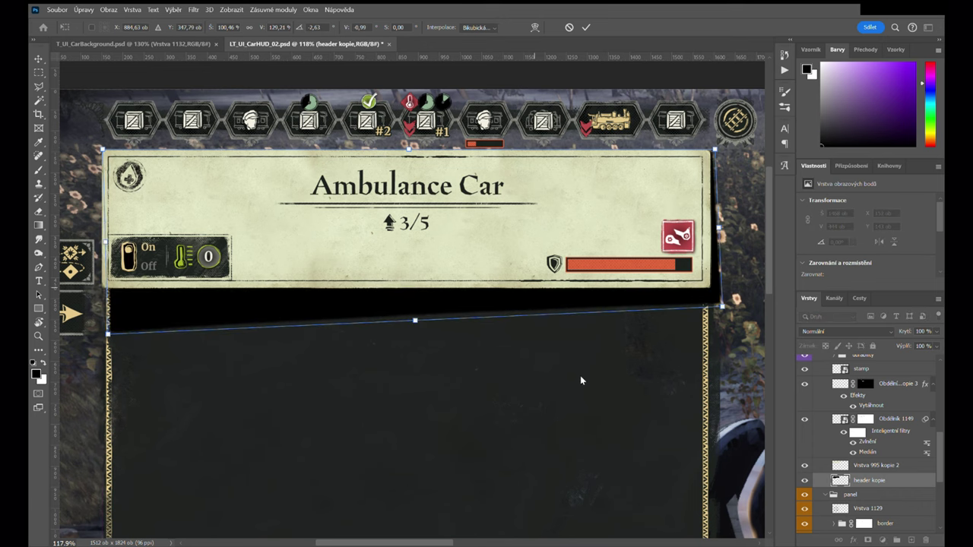
left_click_drag(542, 313, 515, 297)
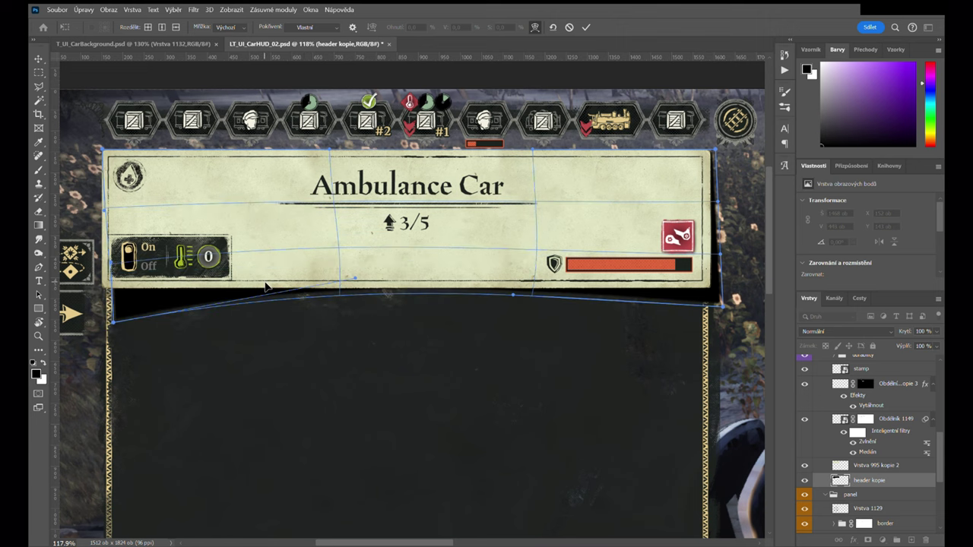
Step: Examine the header's lower edge and its worn black line up close, including the area below the shield icon
left_click(40, 74)
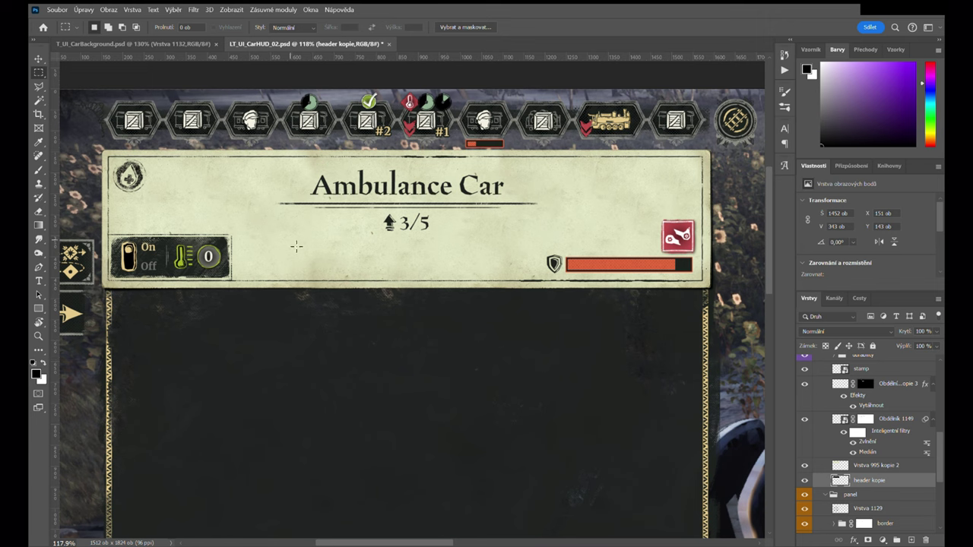
scroll(140, 216, "up", 1)
scroll(658, 263, "up", 5)
left_click_drag(574, 287, 398, 293)
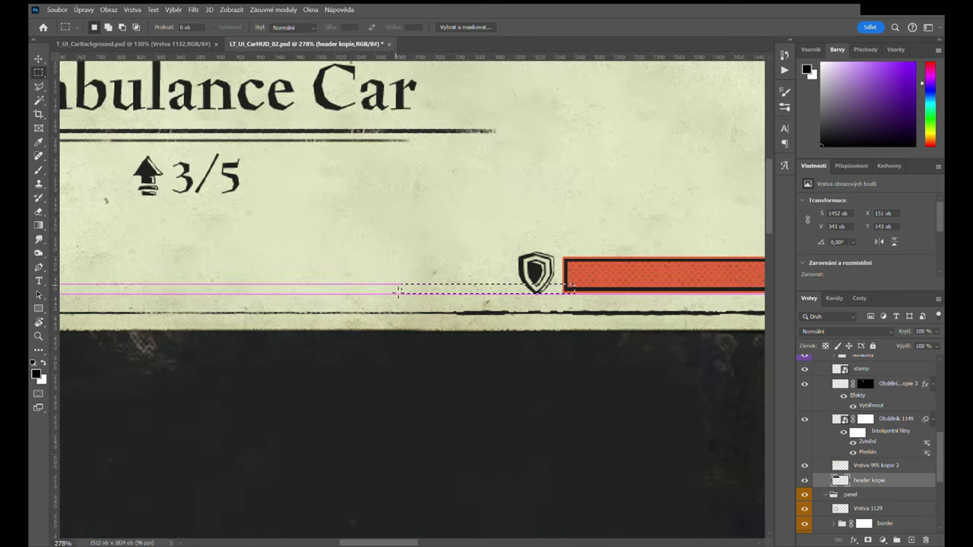
scroll(360, 318, "up", 3)
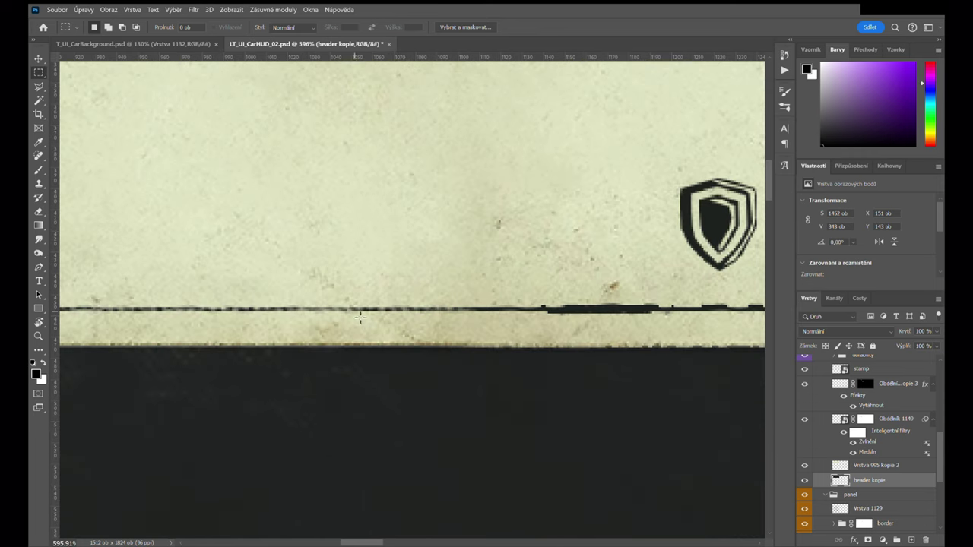
left_click_drag(509, 327, 404, 326)
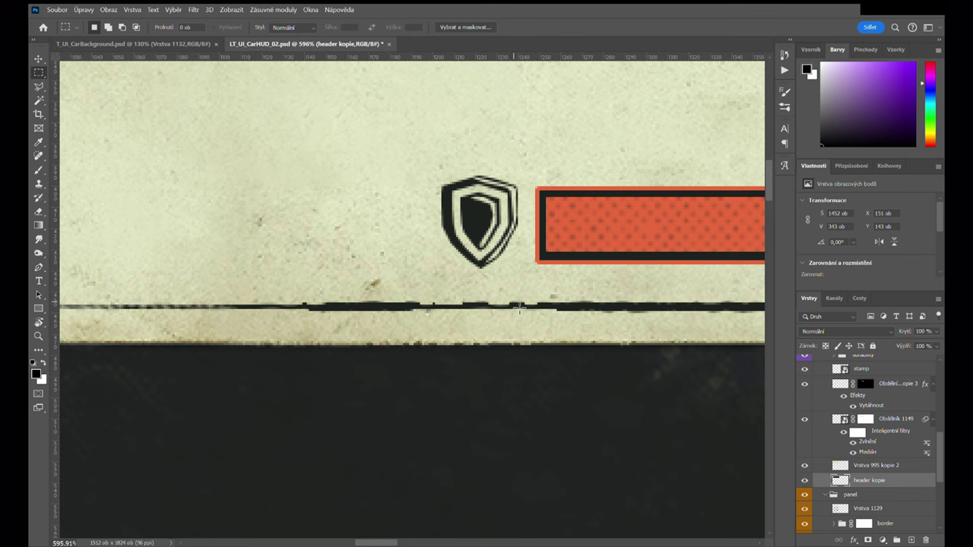
scroll(520, 312, "down", 6)
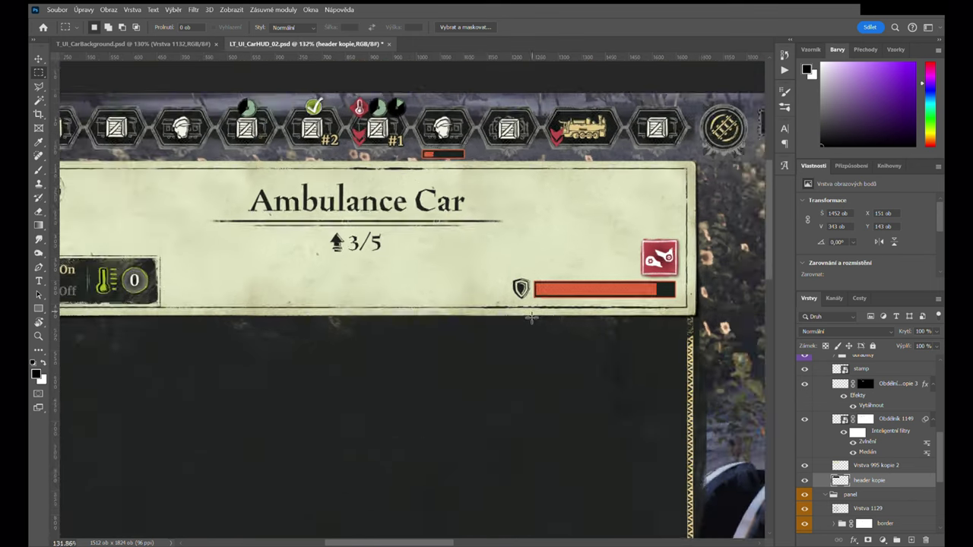
left_click_drag(480, 324, 515, 319)
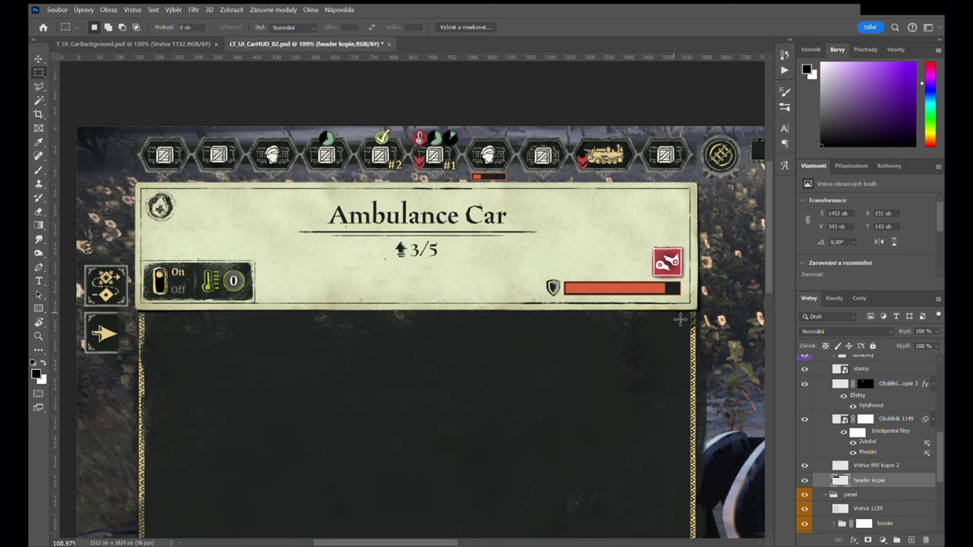
scroll(639, 368, "down", 2)
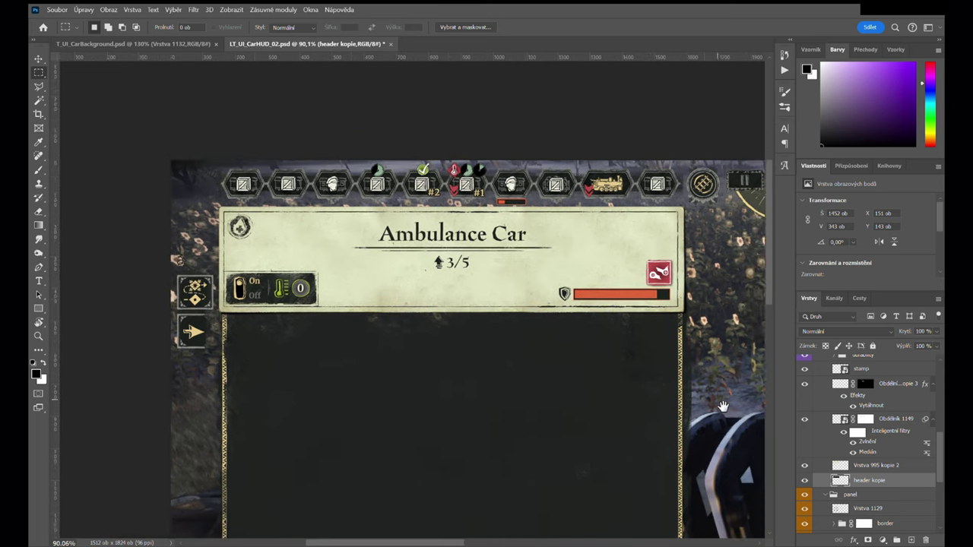
left_click_drag(515, 345, 582, 361)
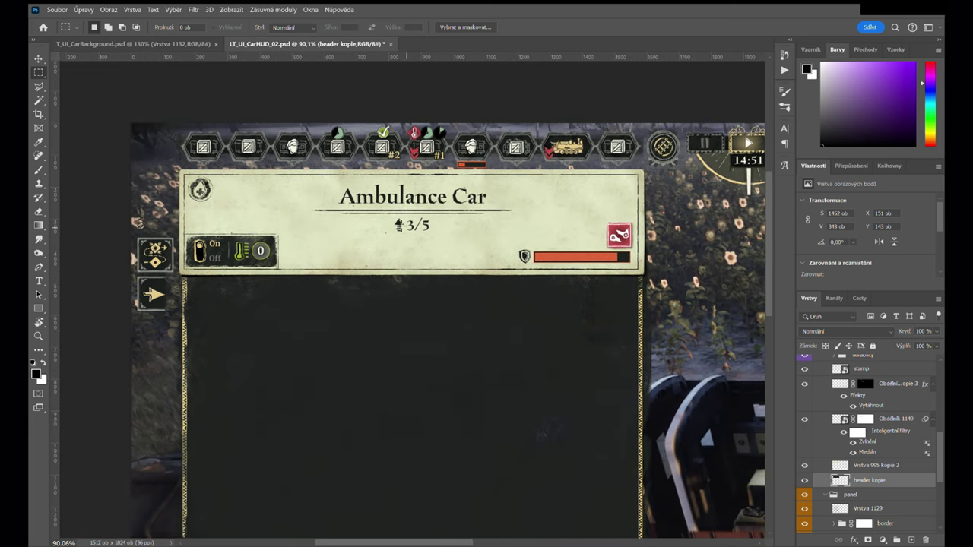
Step: Select the header's Ambulance Car title text with the Move tool and examine it up close
scroll(368, 203, "up", 2)
left_click(38, 60)
left_click(388, 202)
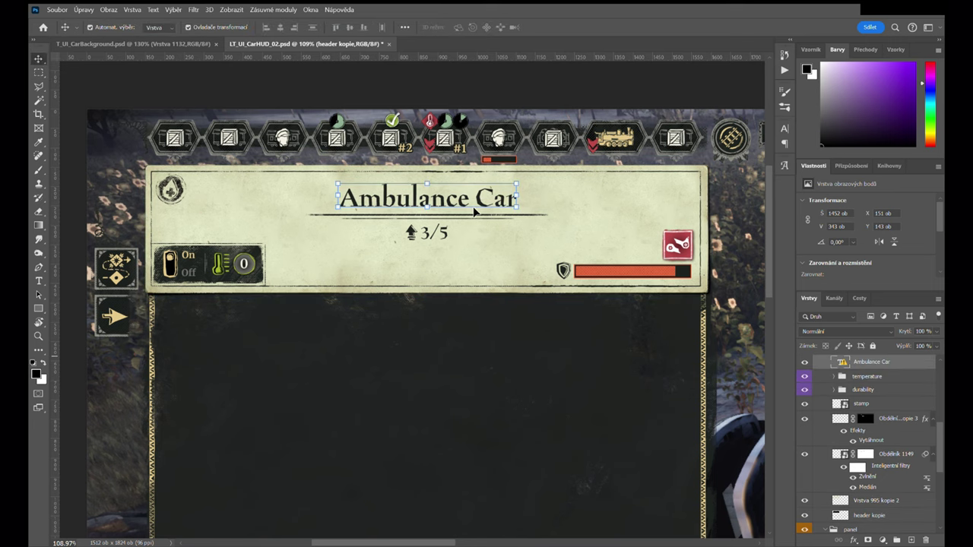
scroll(528, 222, "up", 4)
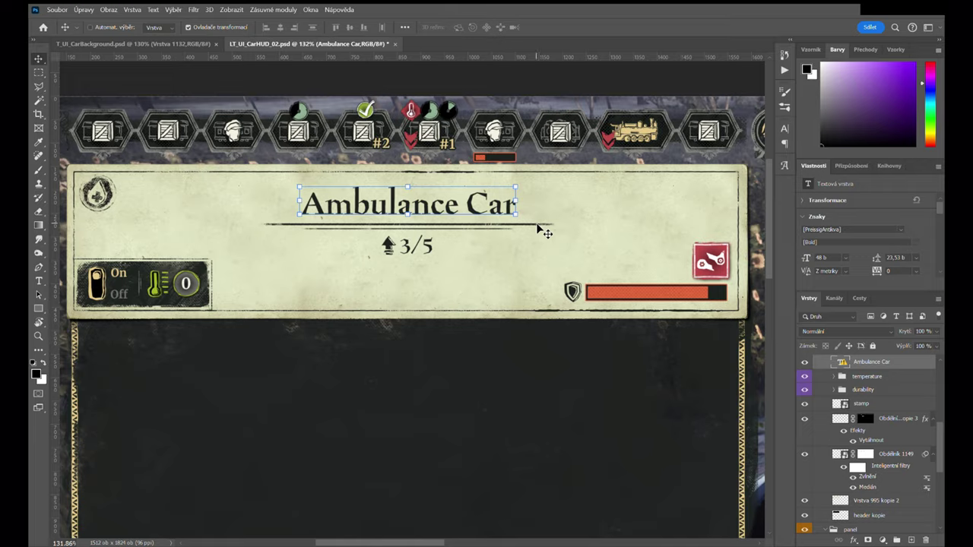
left_click_drag(667, 220, 522, 220)
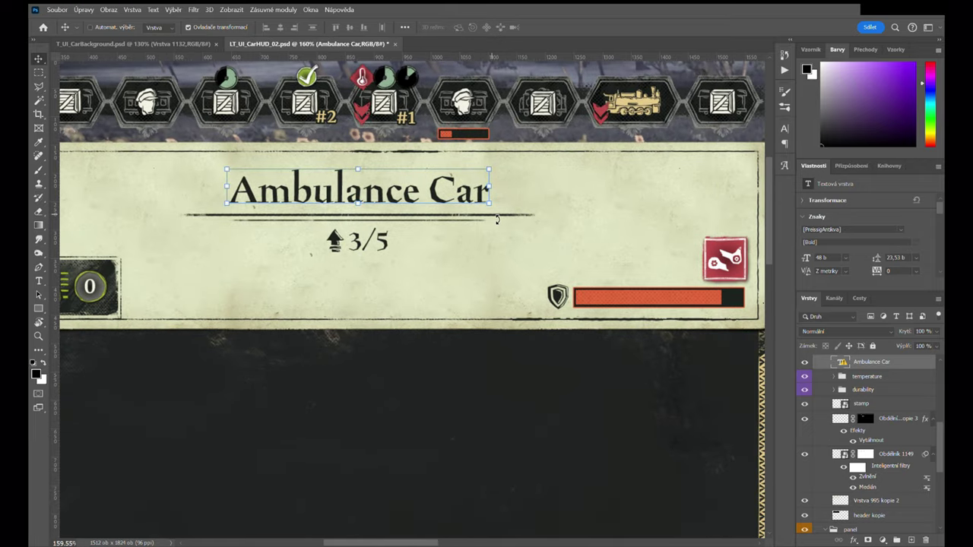
Step: Collapse the header layer group and show the tab group on the header's lower edge
scroll(474, 224, "down", 3)
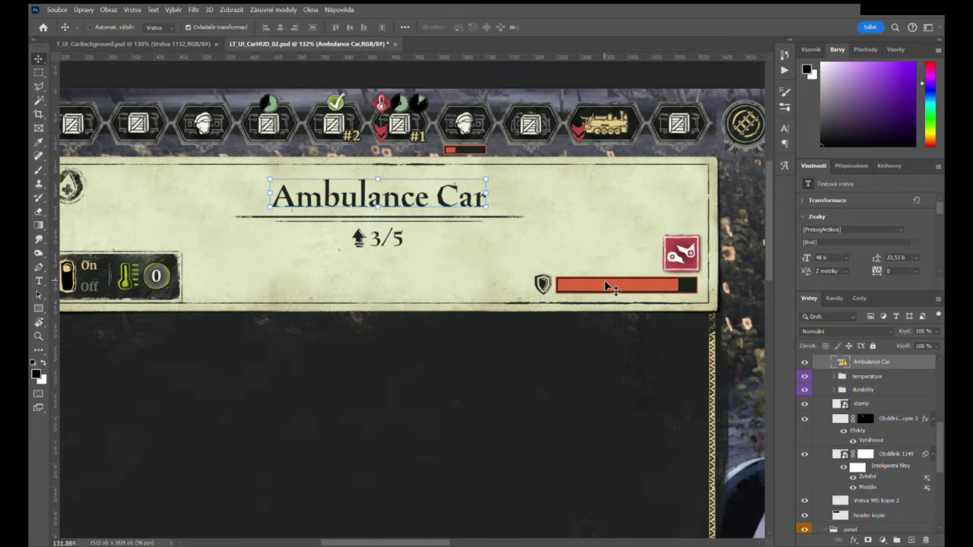
scroll(555, 280, "down", 2)
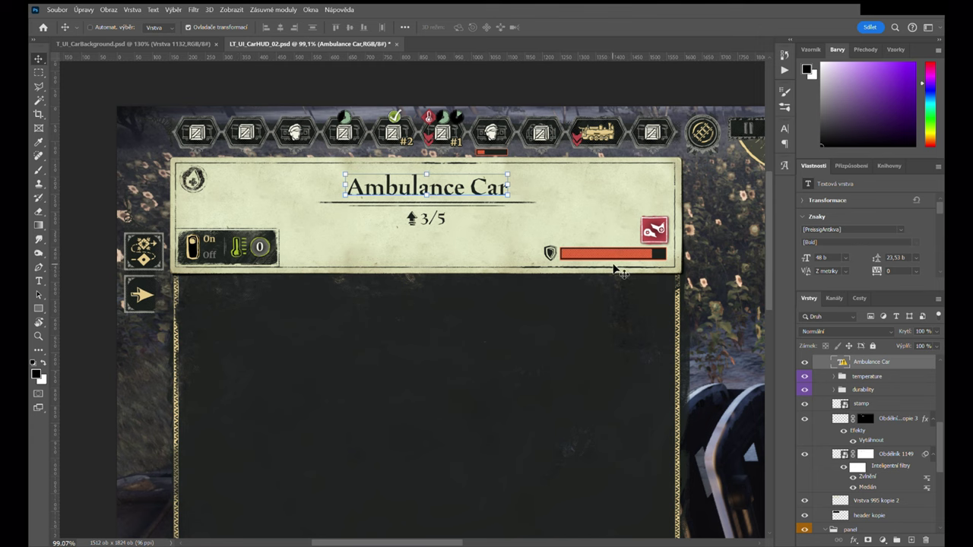
left_click_drag(641, 275, 564, 300)
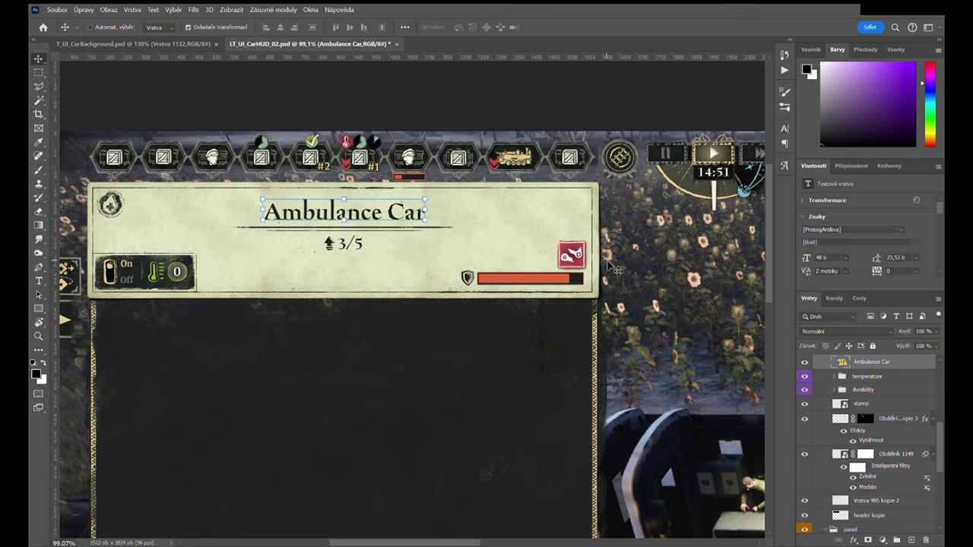
scroll(592, 275, "down", 1)
scroll(901, 426, "up", 4)
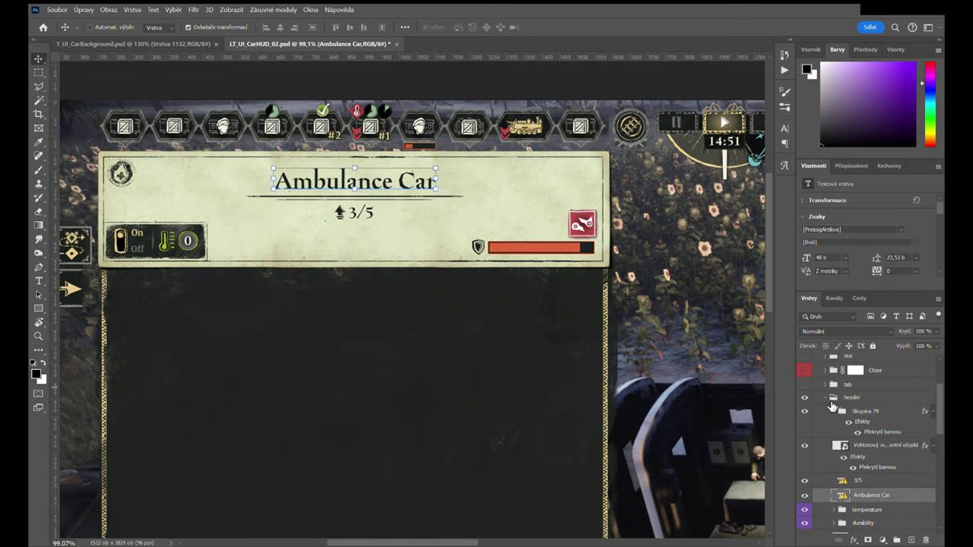
left_click(828, 399)
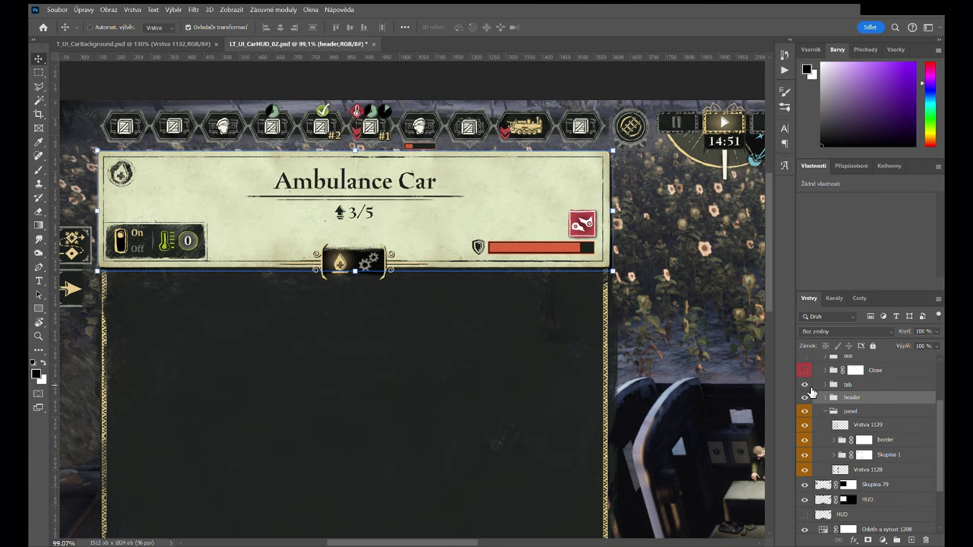
Step: Show the Close group so the header includes its close button
scroll(510, 330, "down", 2)
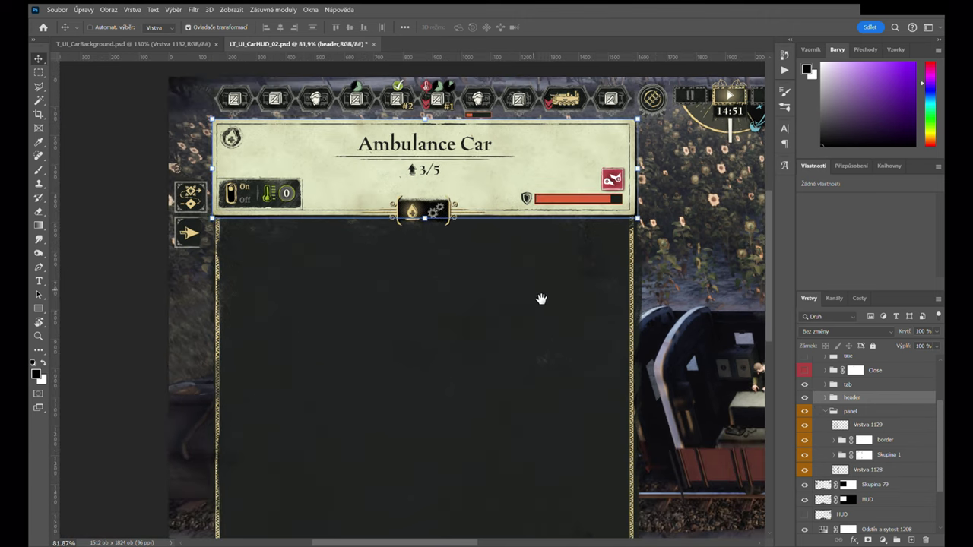
left_click_drag(542, 299, 532, 239)
scroll(397, 213, "down", 2)
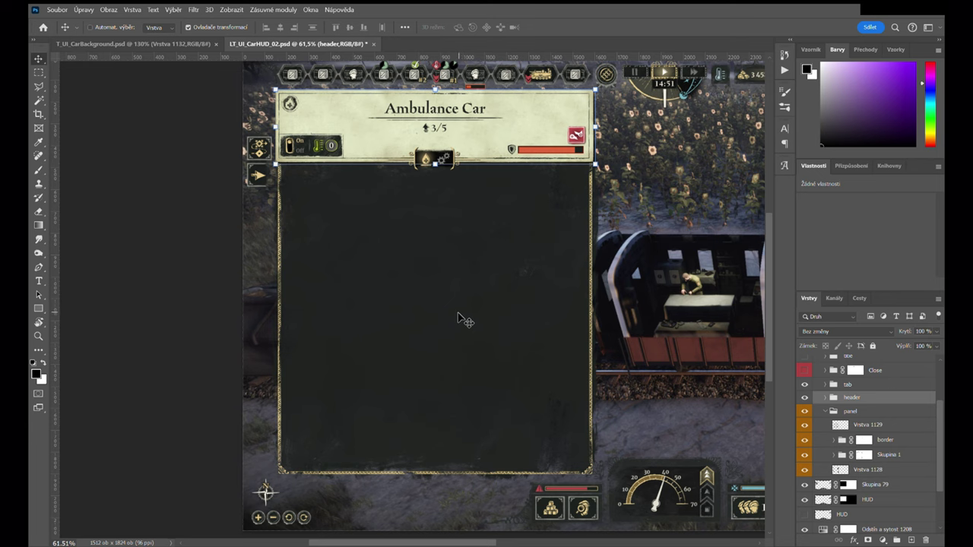
scroll(460, 320, "up", 1)
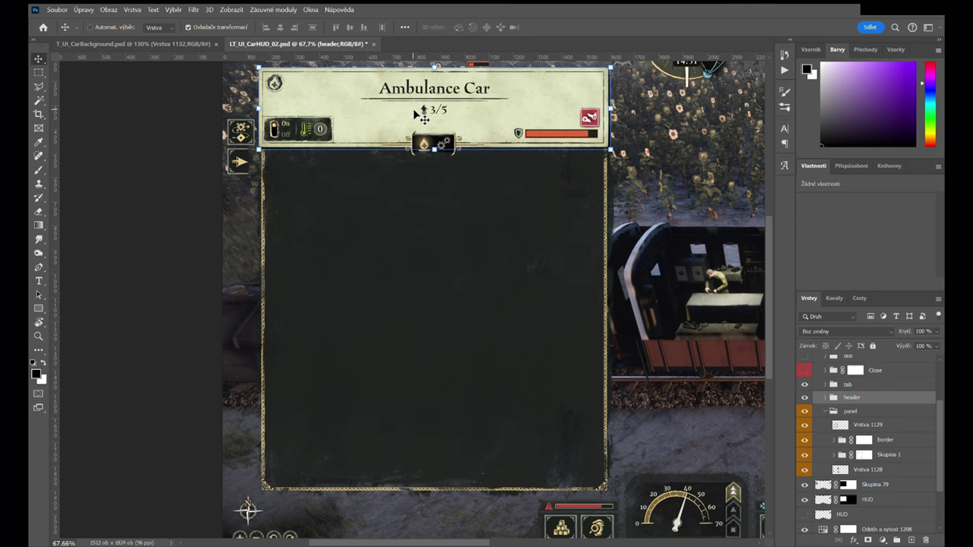
scroll(476, 204, "up", 2)
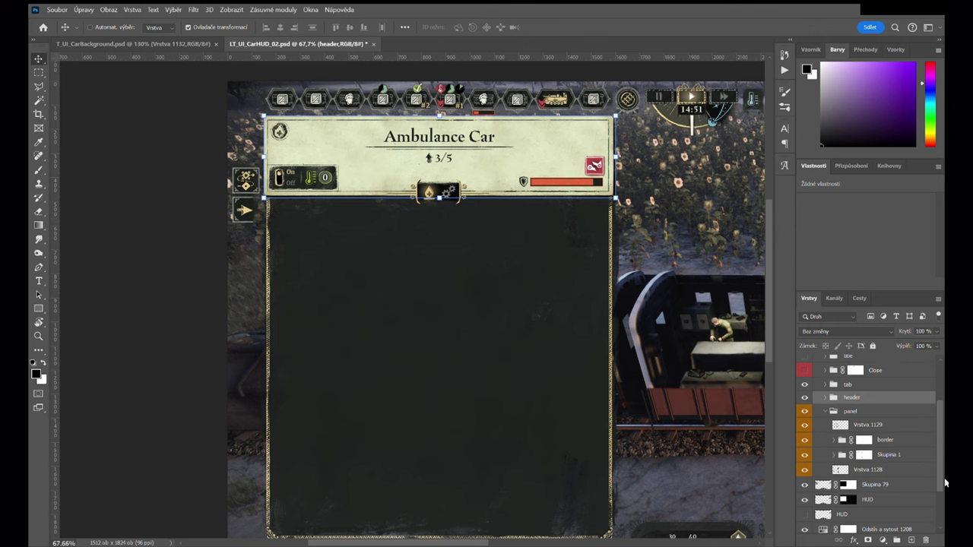
left_click(806, 372)
scroll(542, 224, "up", 2)
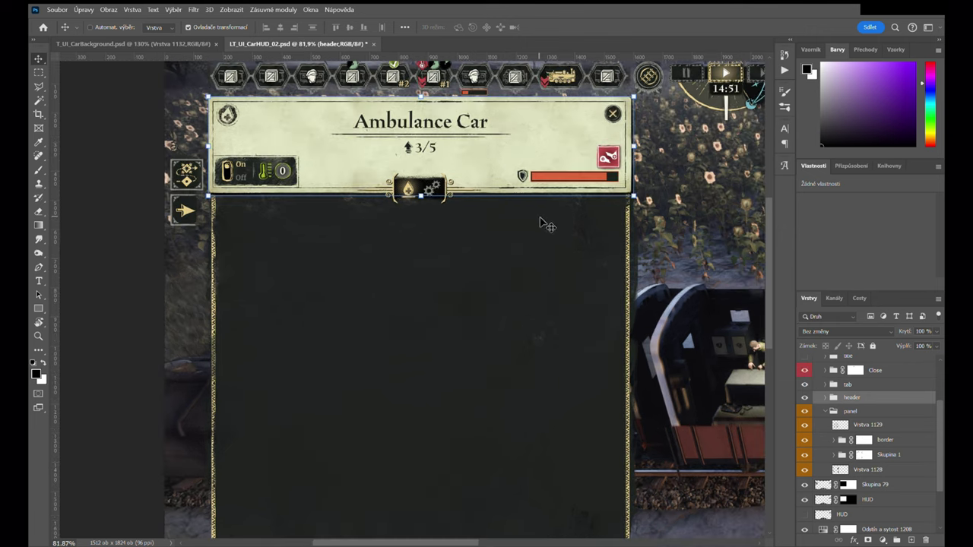
Step: Select the title group in carUI and show its SOLDIER HEALING heading below the header
left_click_drag(573, 262, 493, 249)
scroll(545, 278, "down", 2)
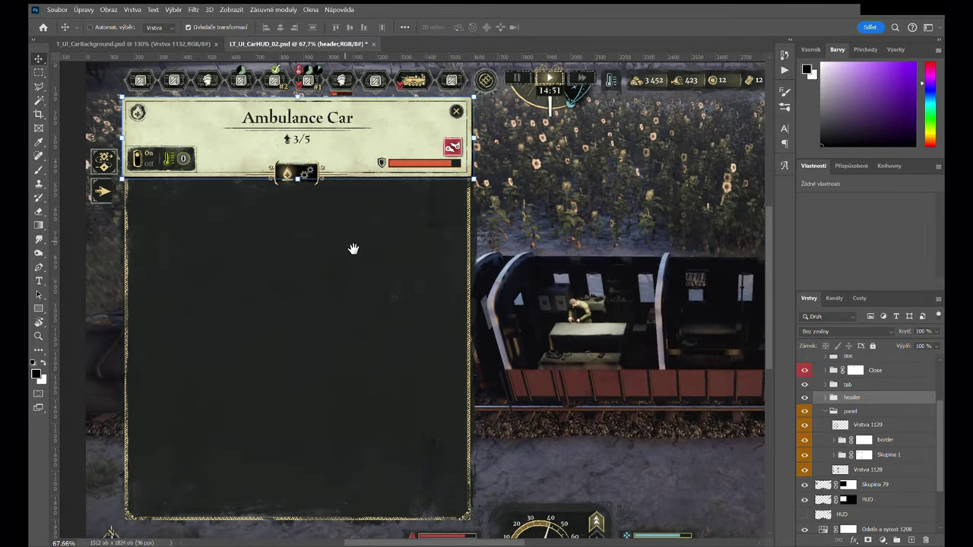
left_click_drag(347, 245, 388, 247)
scroll(448, 258, "up", 2)
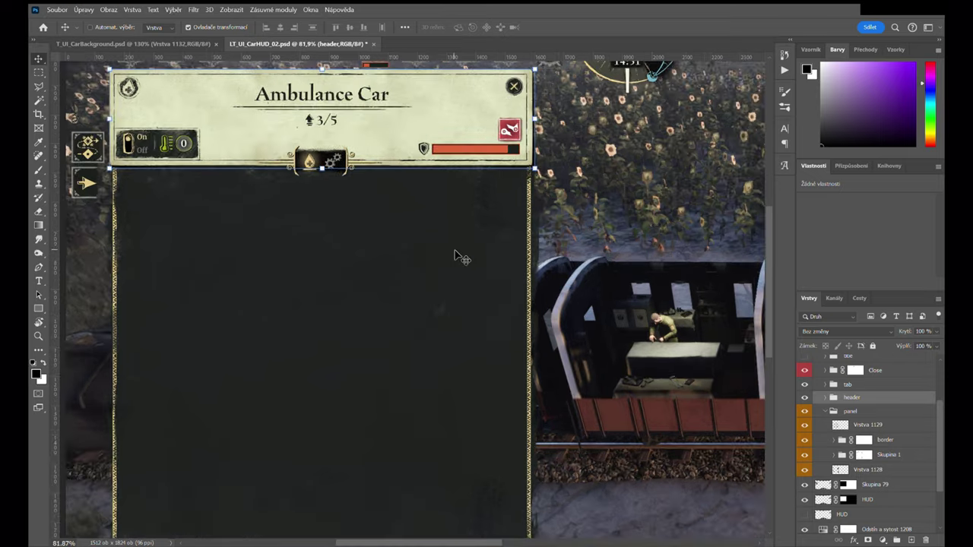
left_click_drag(459, 254, 510, 287)
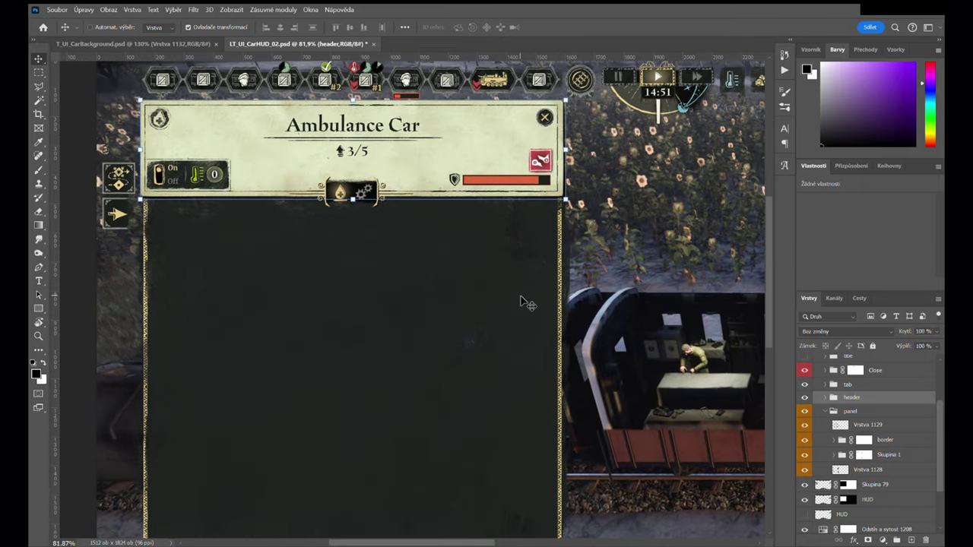
scroll(836, 395, "up", 3)
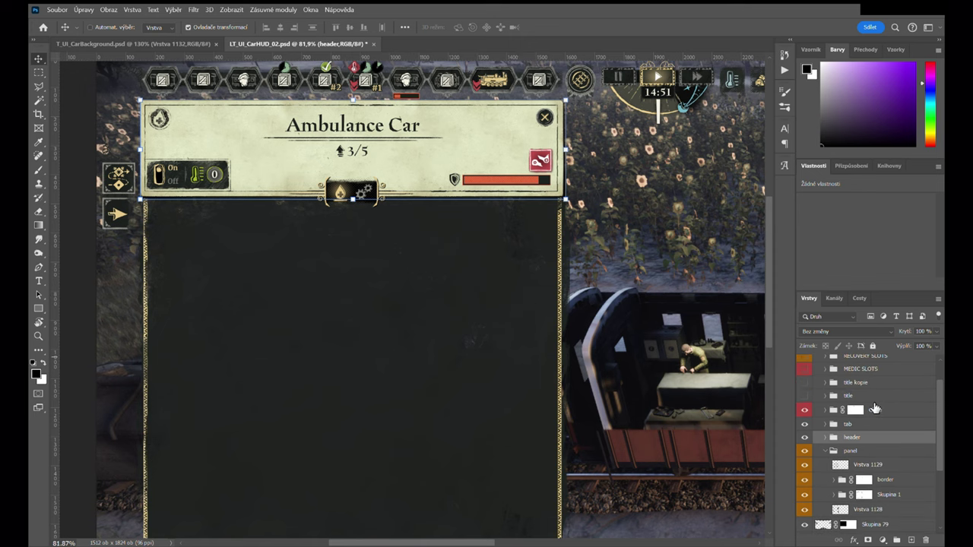
left_click(844, 429)
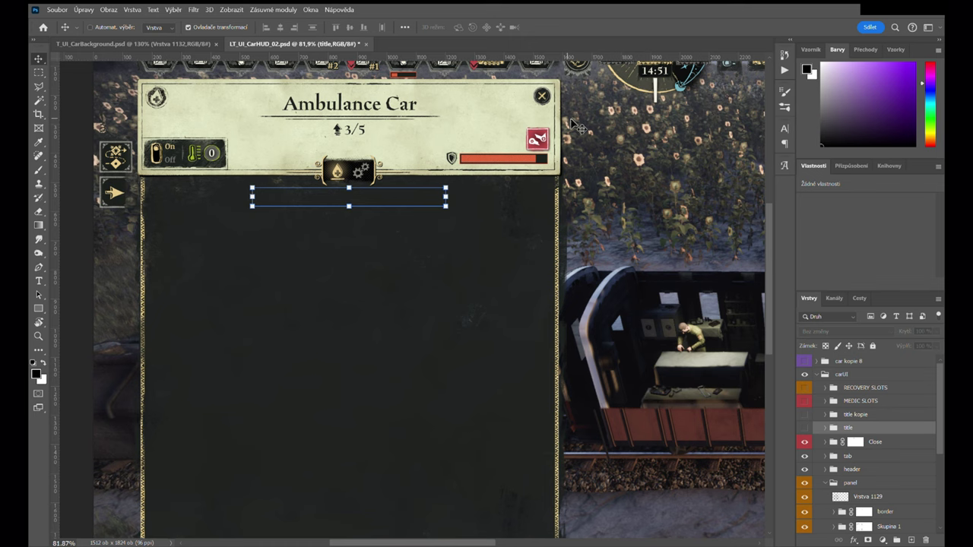
scroll(560, 130, "up", 2)
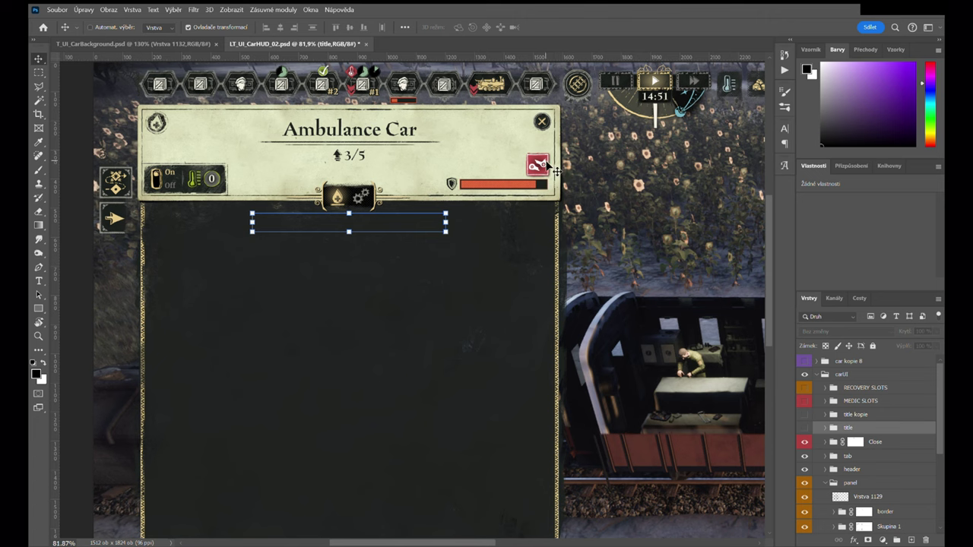
left_click(806, 429)
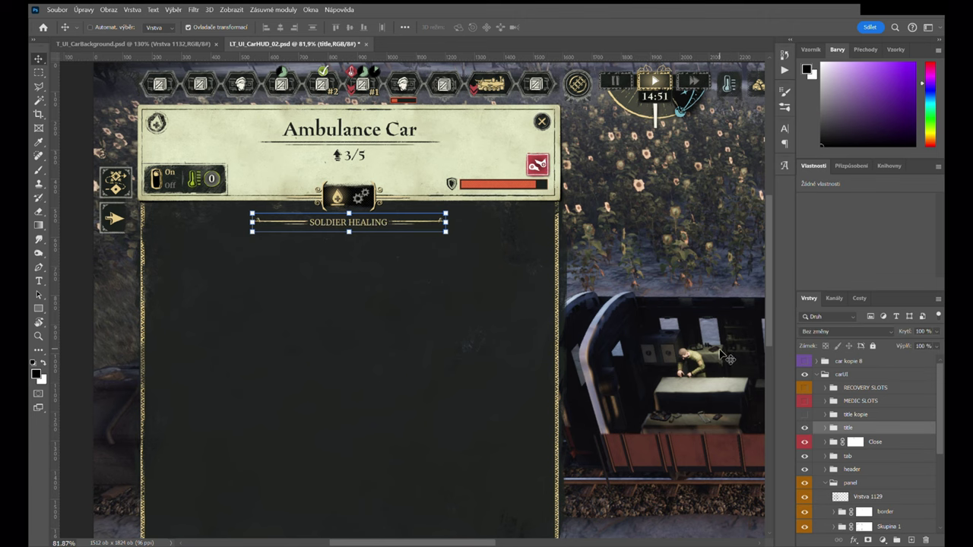
Step: Show the MEDIC SLOTS and RECOVERY SLOTS groups to fill the panel with the soldier slots
scroll(721, 352, "down", 3)
scroll(681, 354, "up", 1)
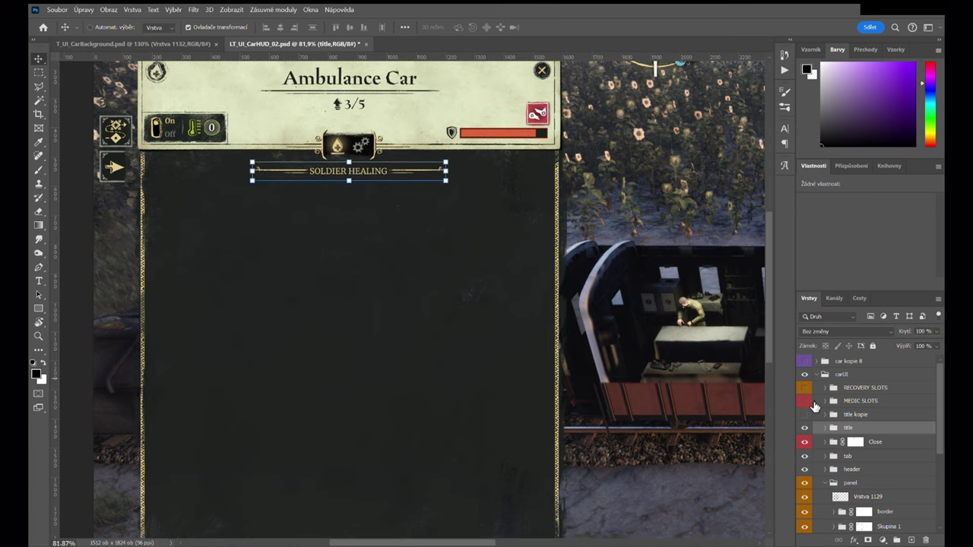
left_click(809, 402)
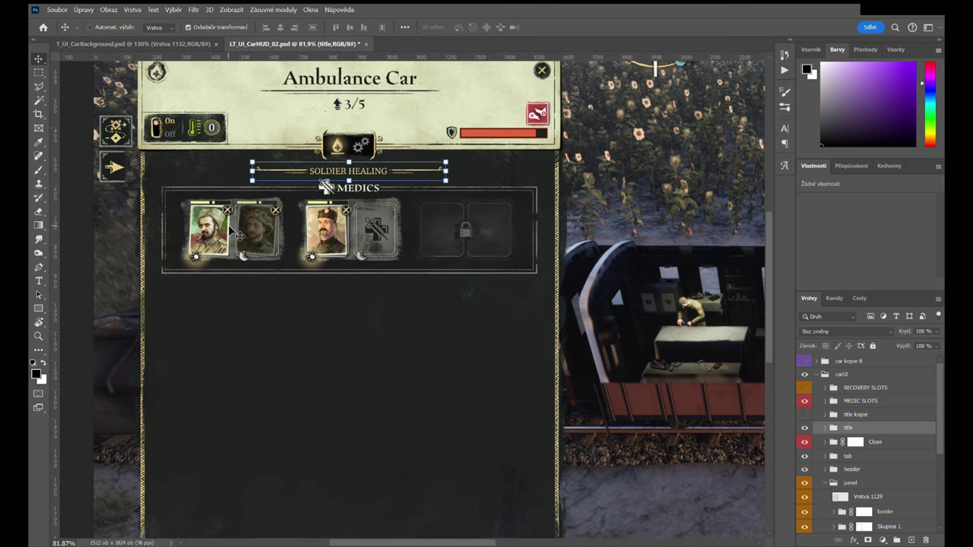
scroll(213, 239, "up", 2)
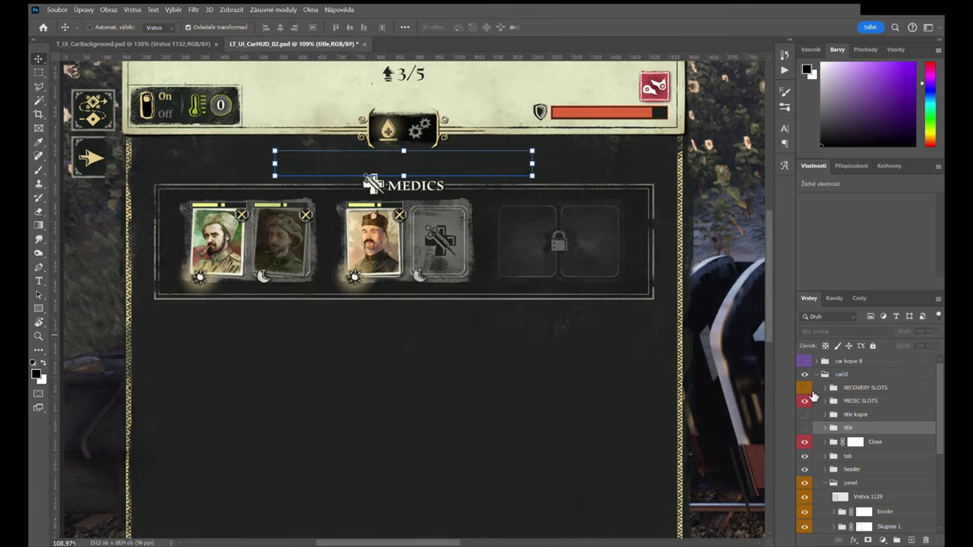
left_click(804, 388)
scroll(650, 339, "down", 3)
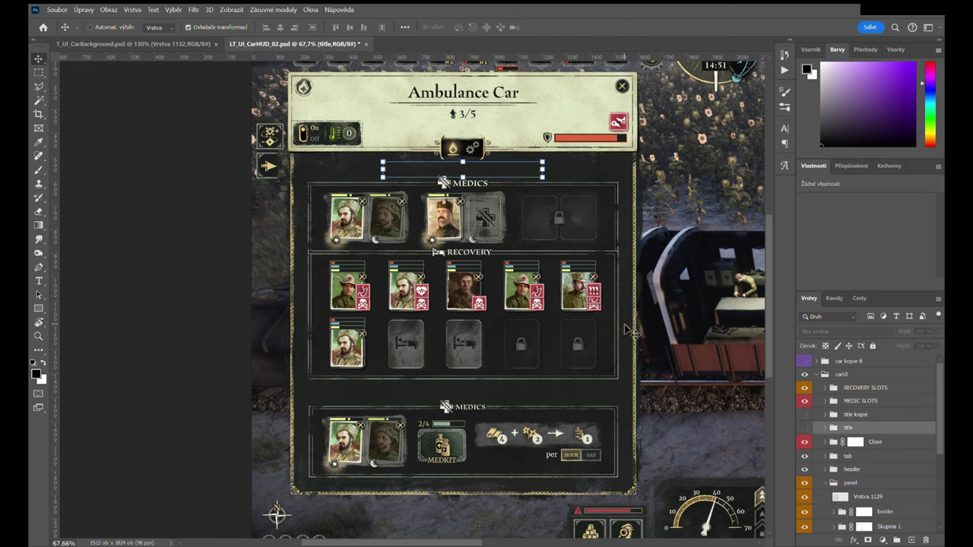
Step: Show the title and title kopie groups for the SOLDIER HEALING and MEDICAL SUPPLIES CRAFTING headings
left_click(805, 428)
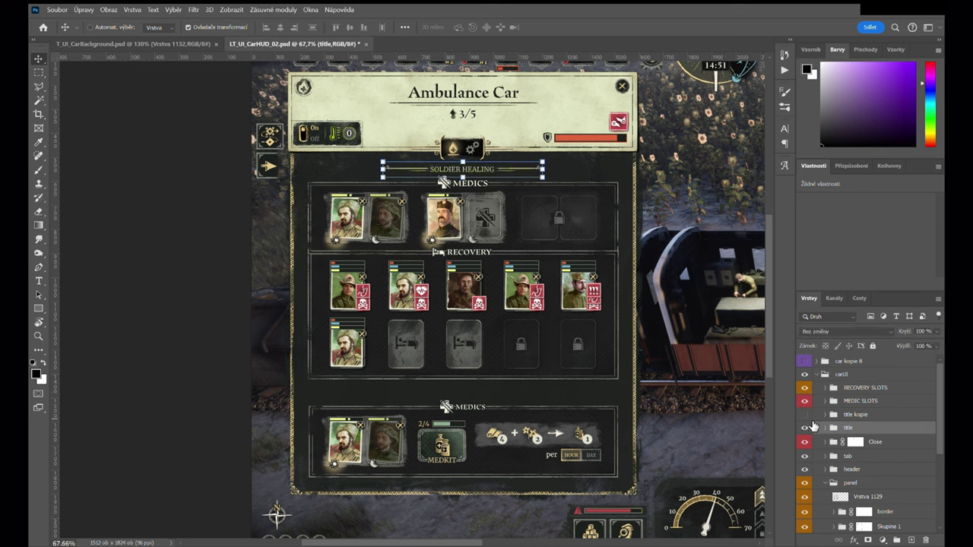
left_click(805, 415)
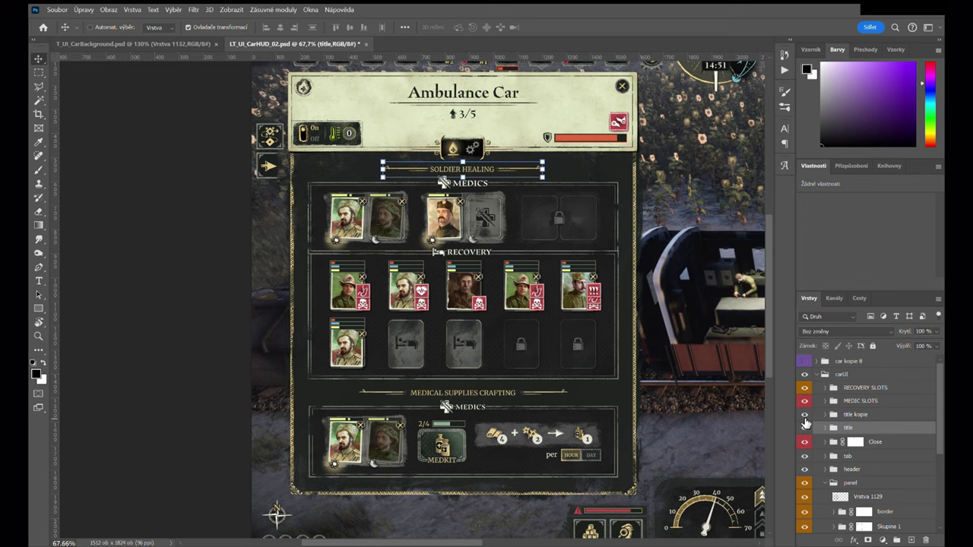
scroll(574, 323, "up", 4)
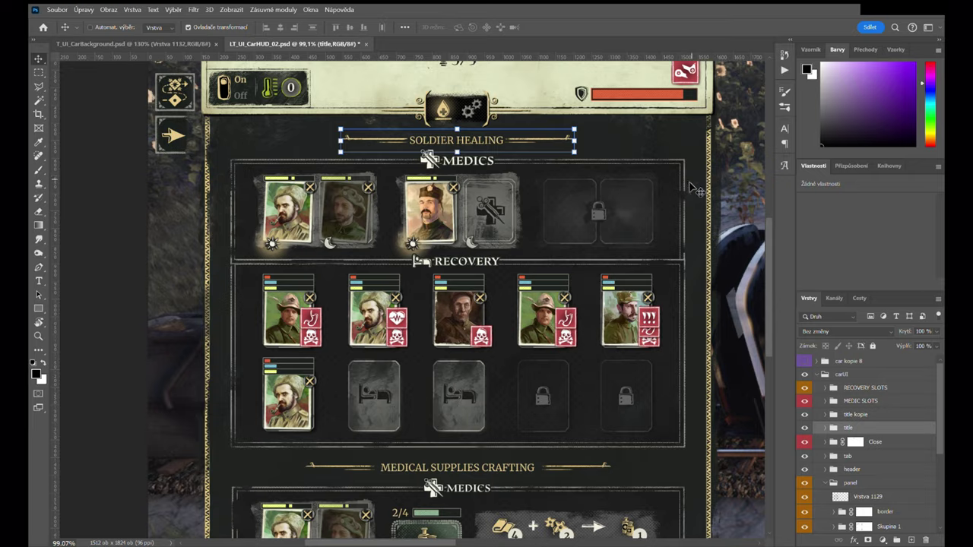
scroll(719, 186, "down", 2)
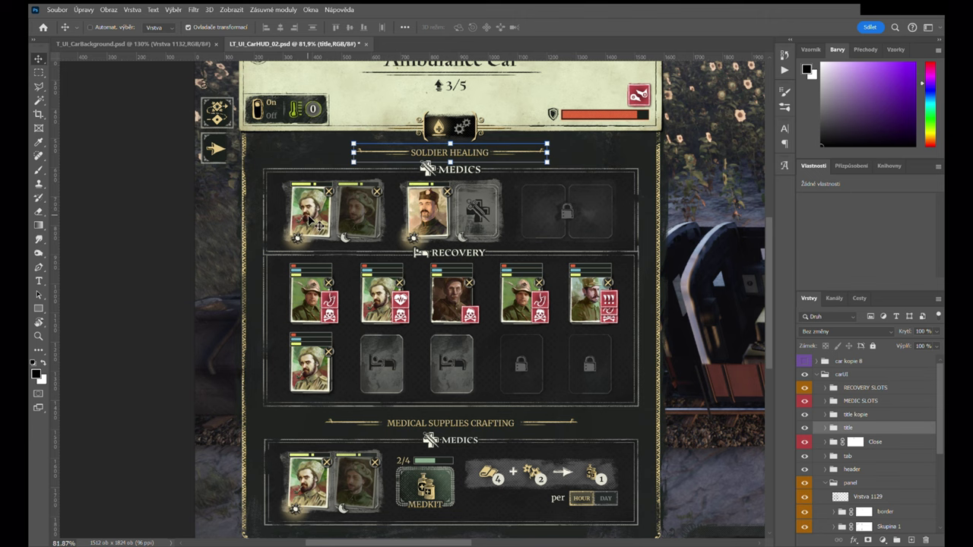
Step: Select the first medic's painted portrait in the MEDICS row and locate its layer inside the VOJAKSLOT group
scroll(308, 214, "up", 1)
scroll(316, 209, "up", 2)
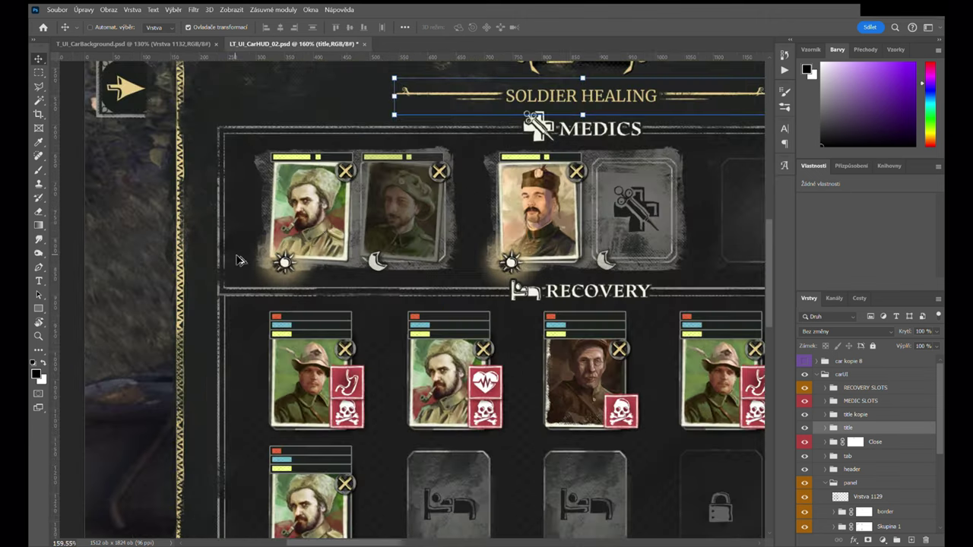
left_click(323, 224)
scroll(426, 292, "down", 2)
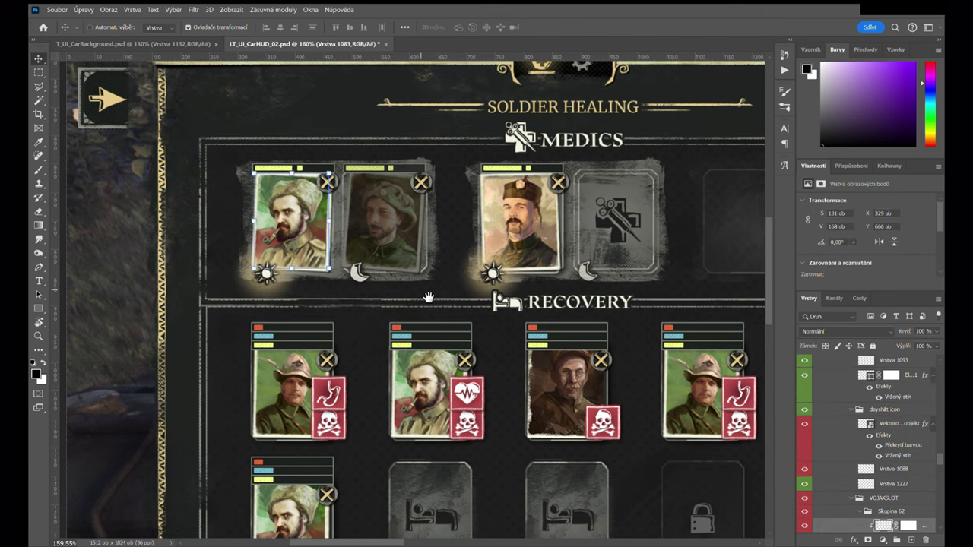
scroll(460, 312, "down", 2)
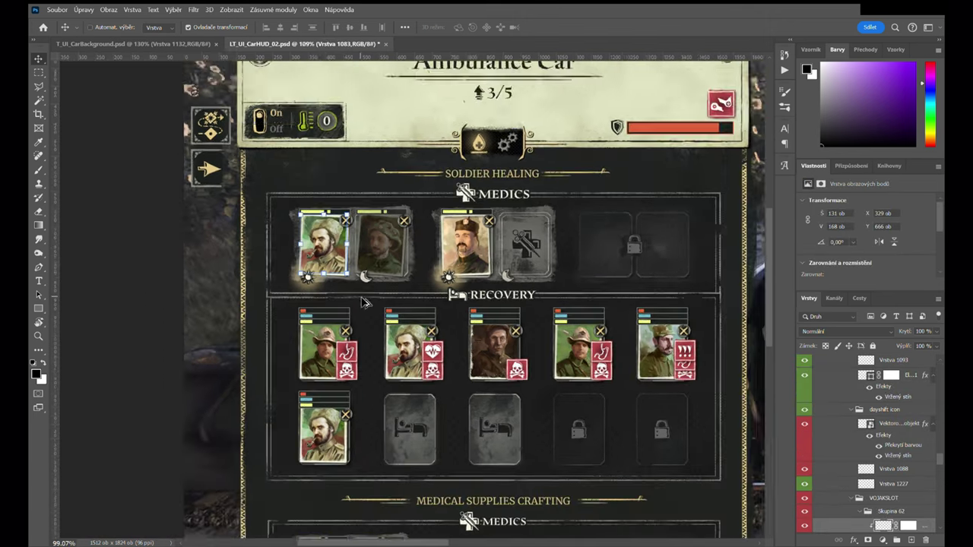
left_click_drag(363, 302, 401, 298)
scroll(480, 329, "up", 4)
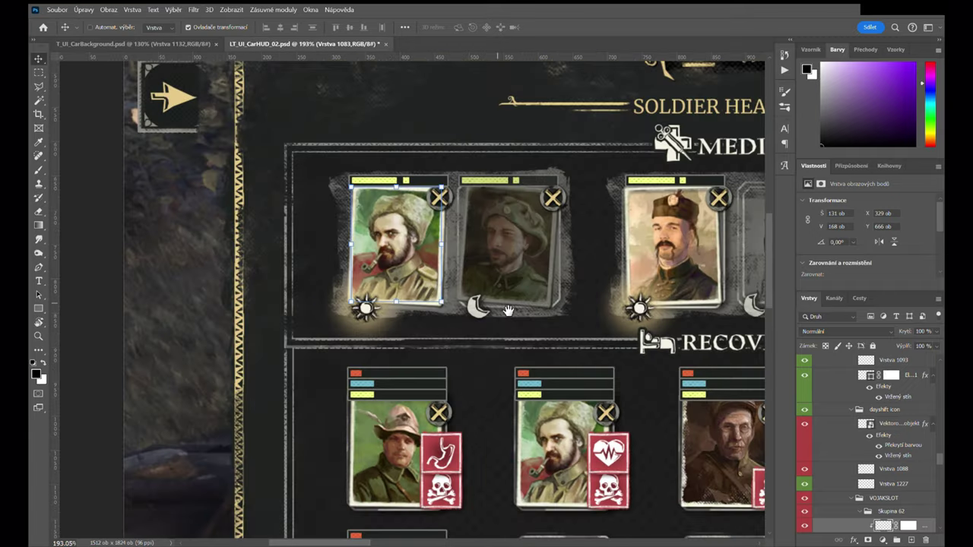
scroll(868, 403, "down", 2)
scroll(868, 403, "down", 4)
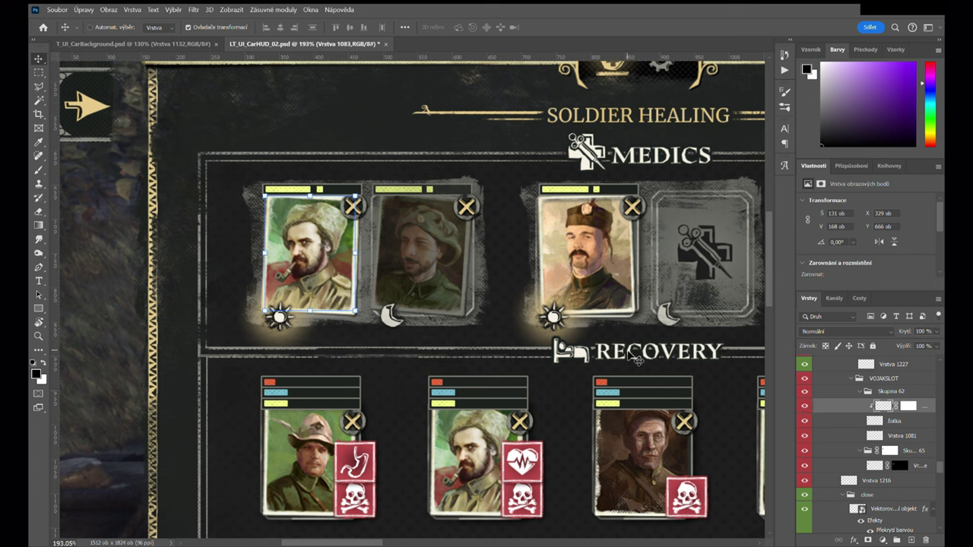
Step: Compare the first medic's painted portrait with the photo beneath by hiding and reshowing its layer, and review the panel's slot sections
left_click(809, 409)
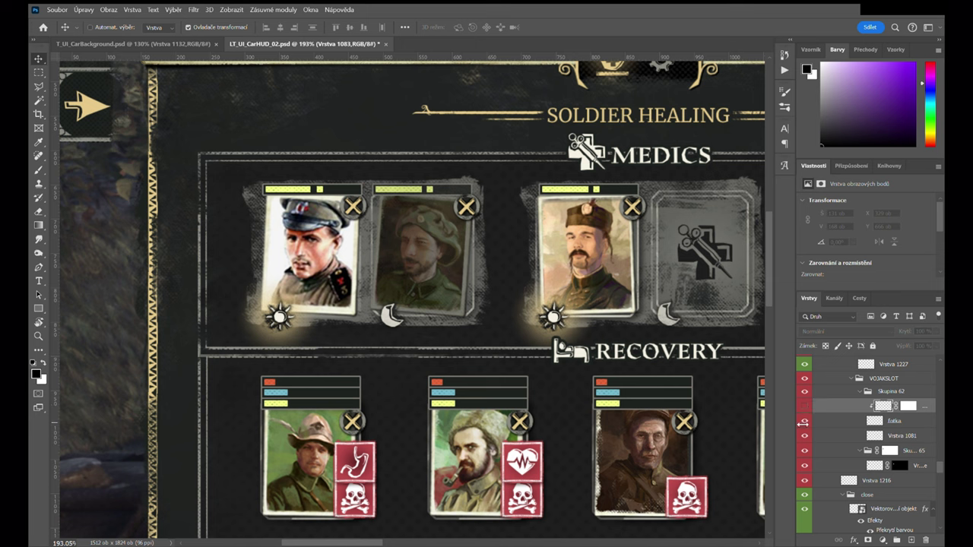
left_click(807, 408)
scroll(461, 342, "down", 3)
scroll(462, 342, "up", 1)
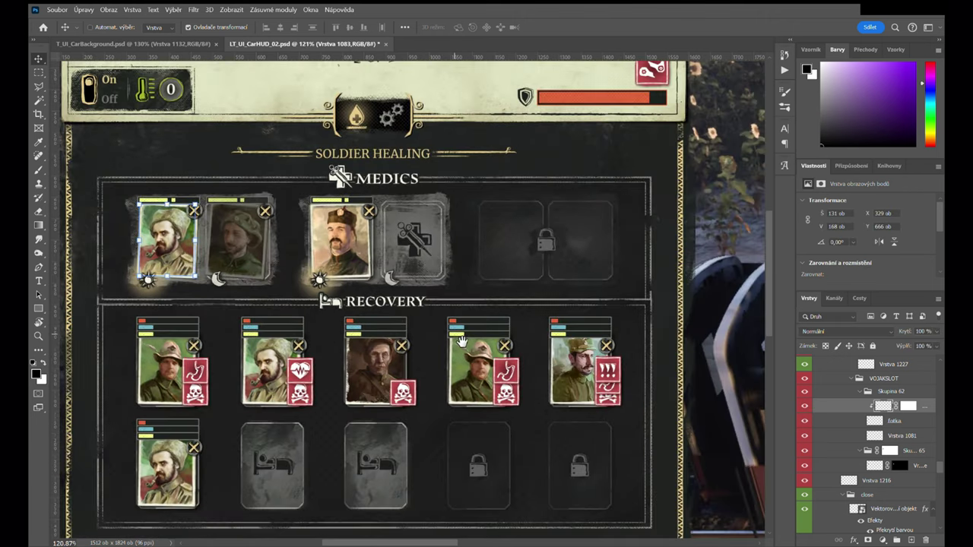
scroll(462, 341, "down", 2)
scroll(492, 363, "up", 1)
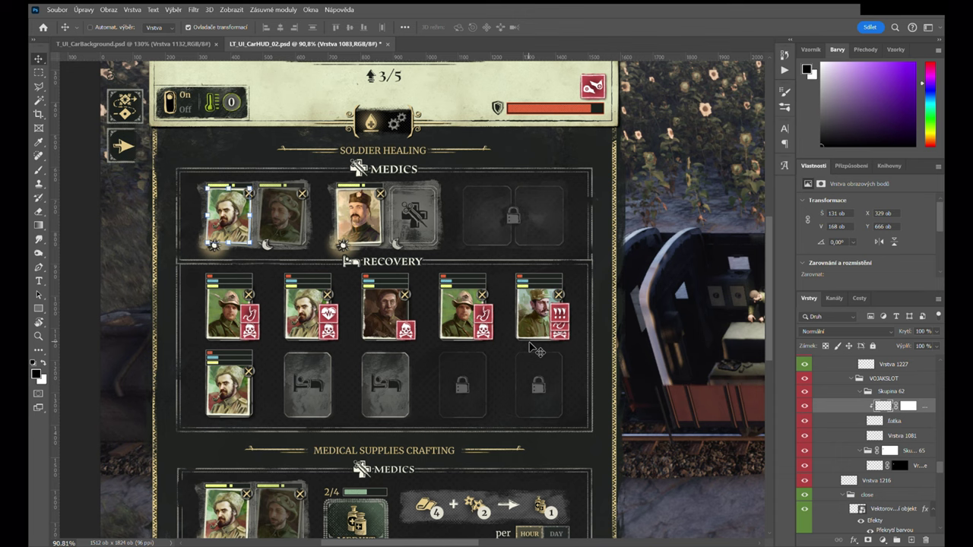
scroll(495, 364, "down", 1)
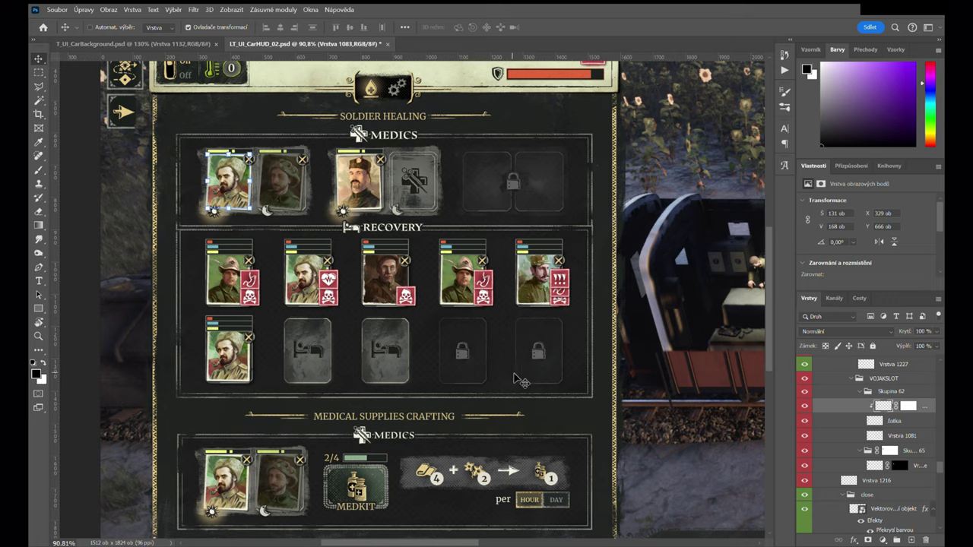
scroll(522, 380, "down", 2)
scroll(524, 381, "up", 1)
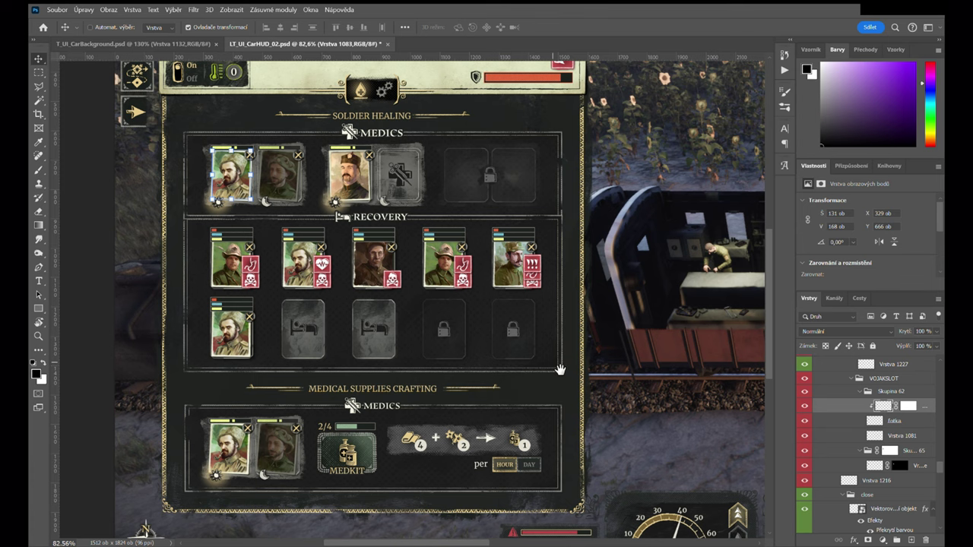
Step: Examine the soldier portraits, status bars and affliction icons in the MEDICS and RECOVERY slots up close
left_click_drag(560, 370, 574, 382)
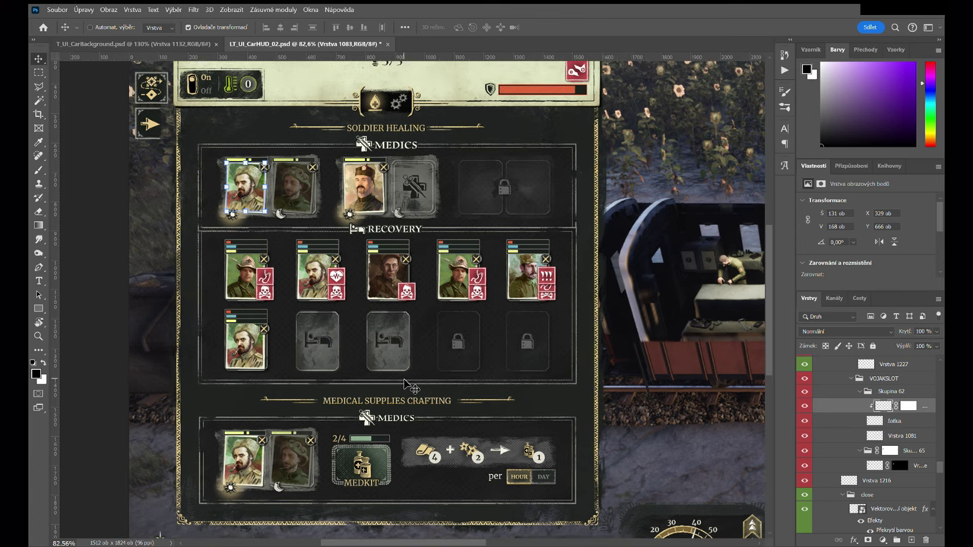
scroll(410, 387, "up", 1)
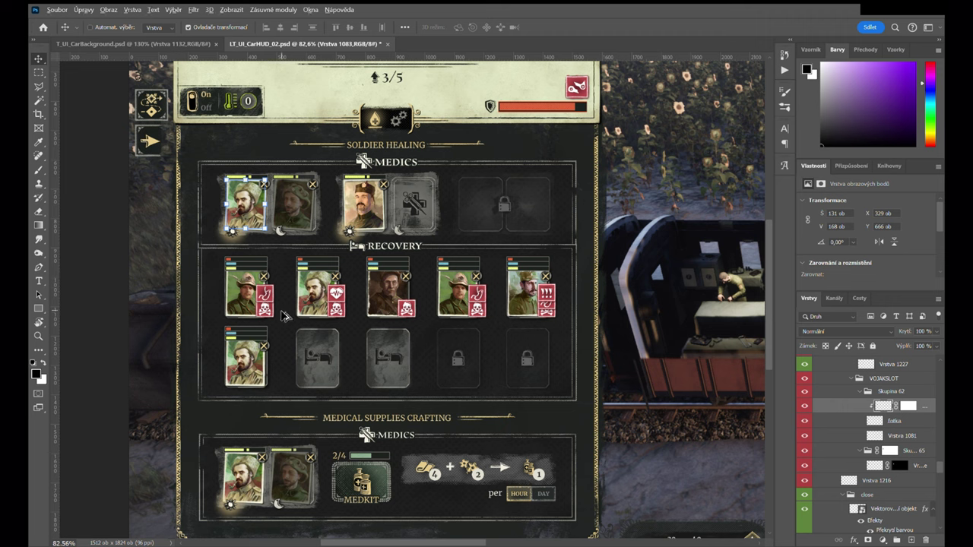
scroll(284, 317, "up", 2)
left_click_drag(581, 272, 517, 382)
scroll(517, 382, "up", 3)
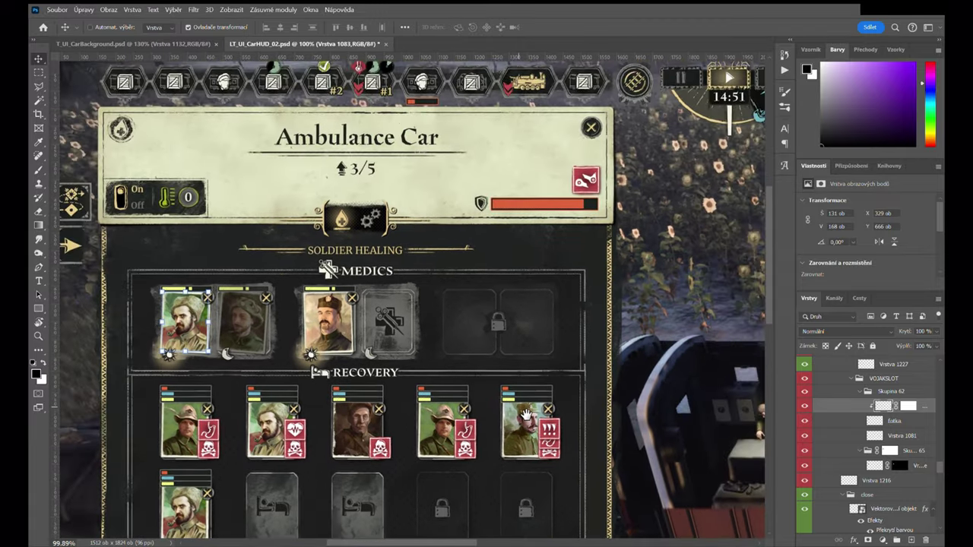
scroll(524, 372, "down", 5)
scroll(547, 357, "up", 3)
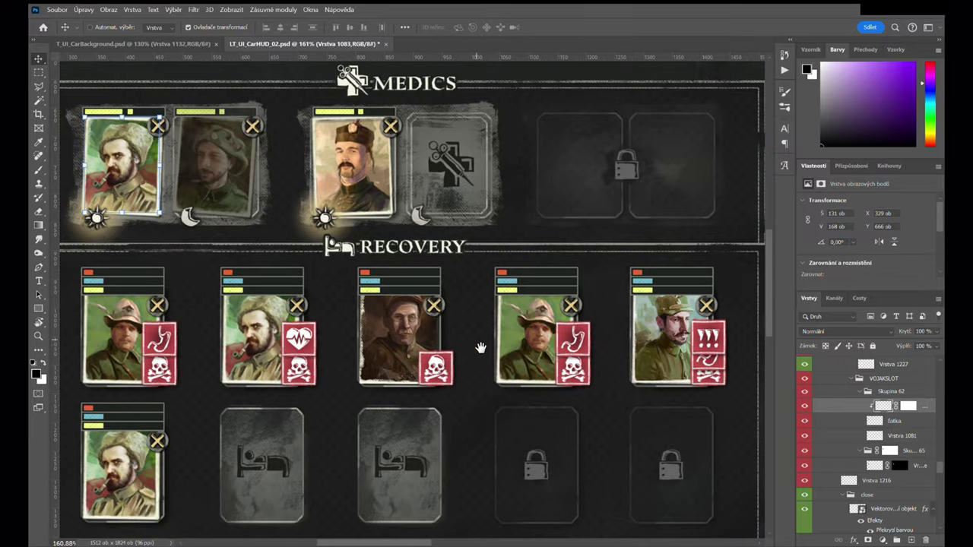
left_click_drag(480, 348, 545, 325)
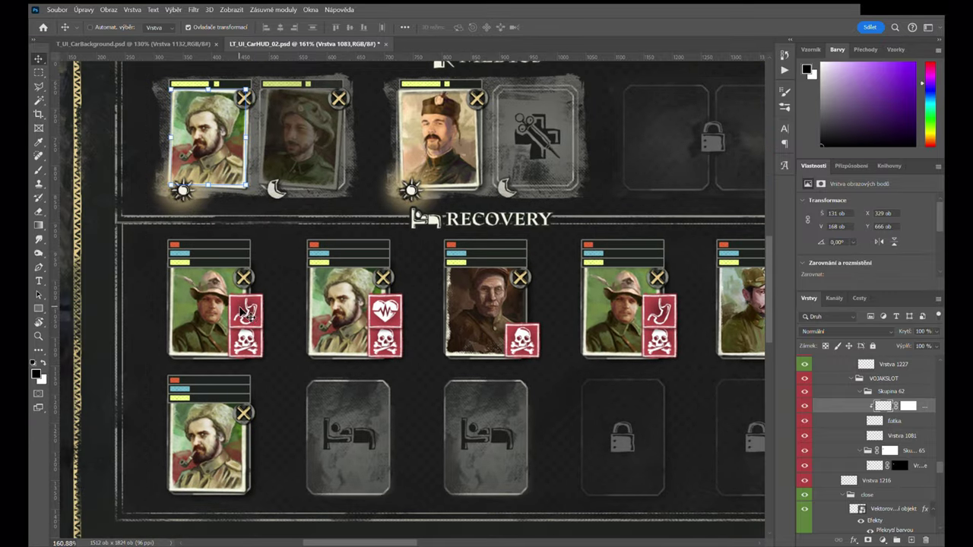
left_click_drag(571, 347, 505, 356)
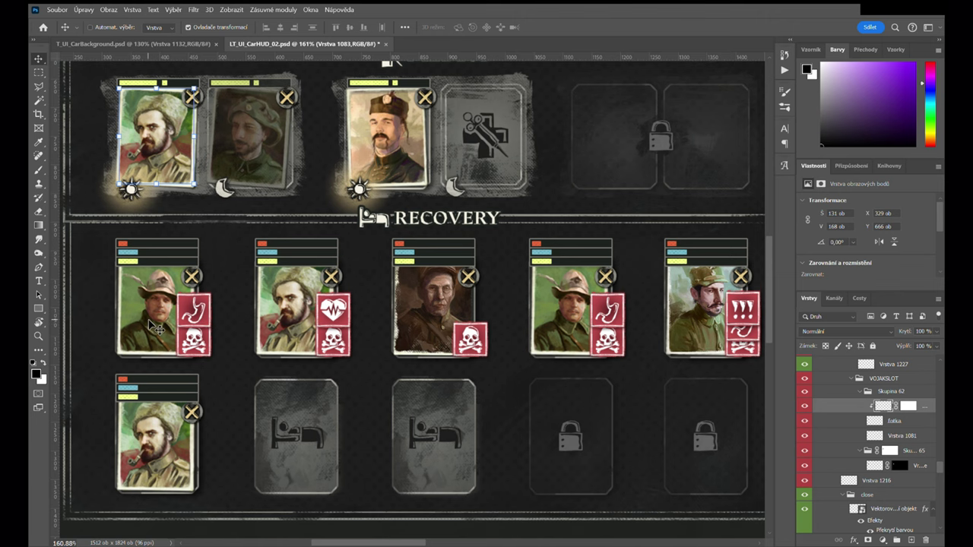
scroll(270, 314, "down", 3)
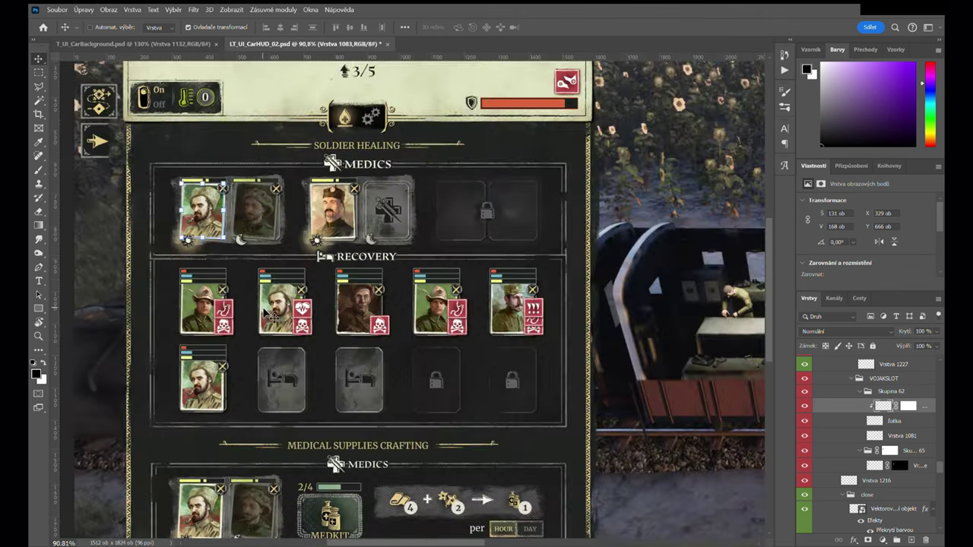
scroll(546, 304, "up", 3)
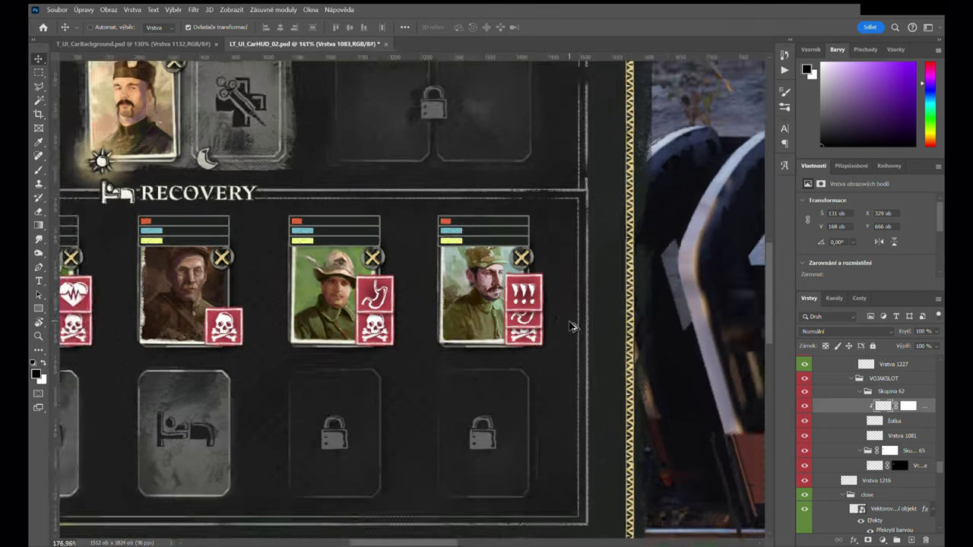
scroll(537, 300, "down", 4)
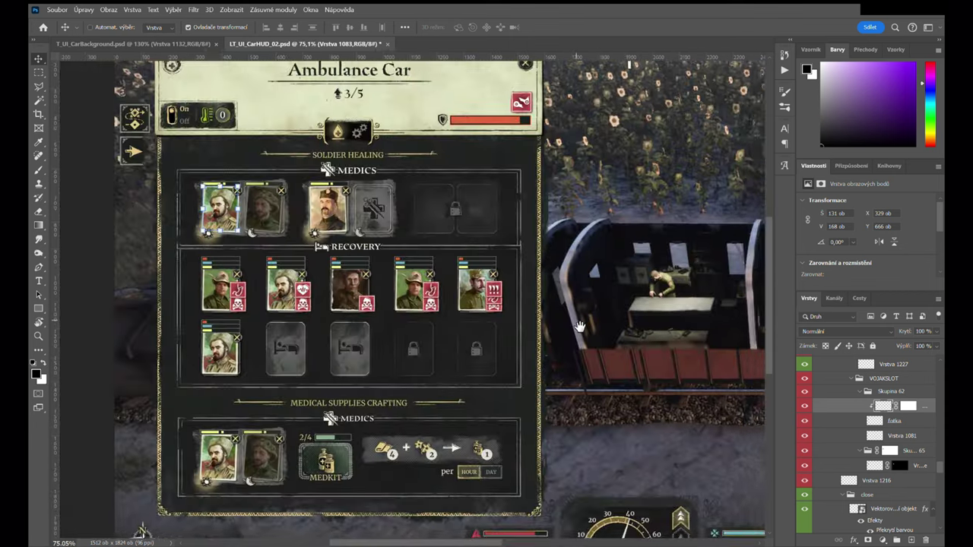
Step: Review the whole Ambulance Car panel against the game scene, including the MEDICAL SUPPLIES CRAFTING section and the locked slots
left_click_drag(580, 327, 552, 318)
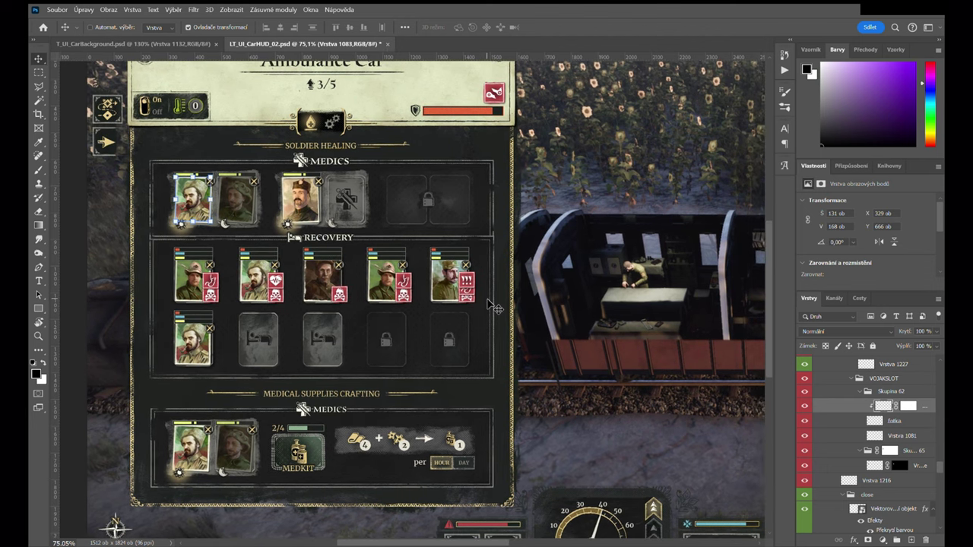
scroll(479, 315, "down", 1)
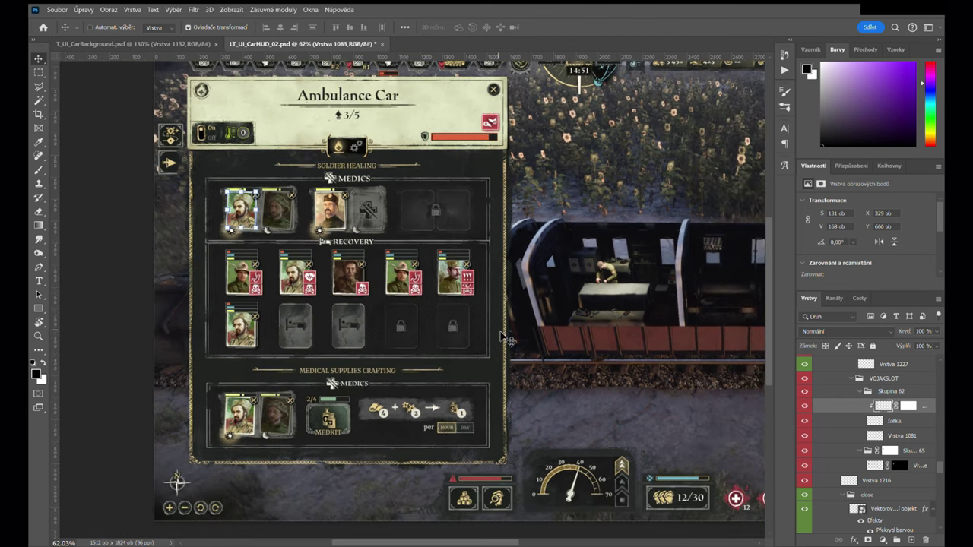
left_click_drag(506, 336, 478, 351)
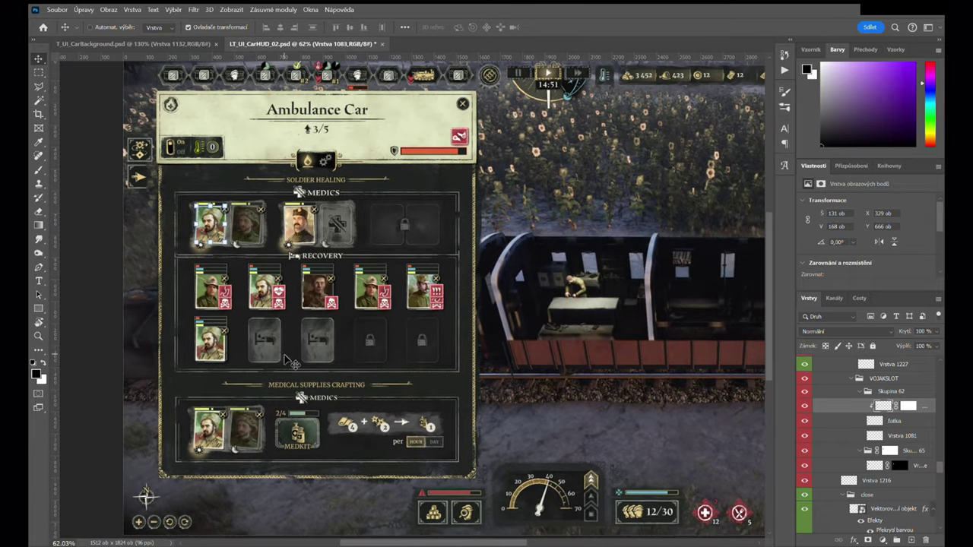
scroll(209, 422, "up", 1)
scroll(210, 422, "up", 2)
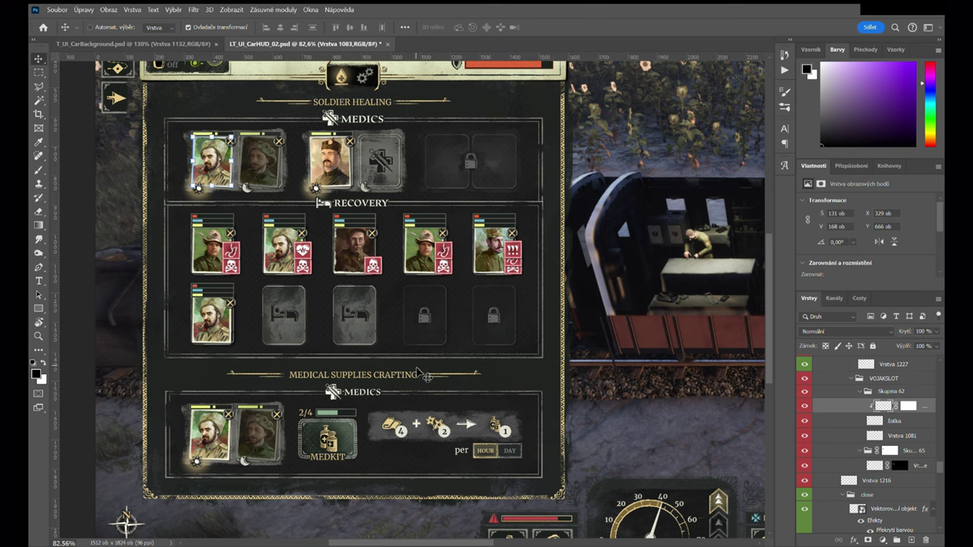
scroll(268, 394, "up", 2)
left_click_drag(463, 333, 492, 371)
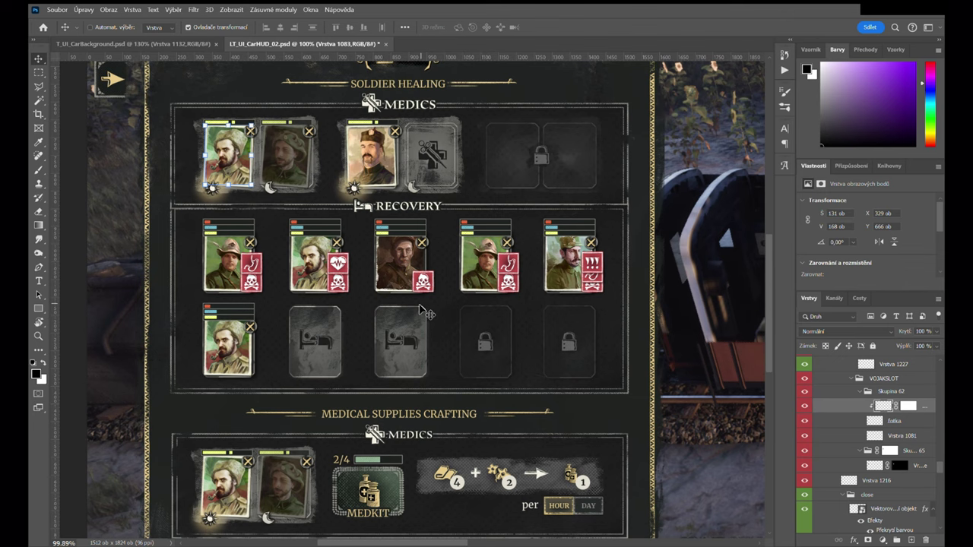
scroll(319, 304, "up", 2)
scroll(319, 304, "up", 1)
mouse_move(420, 286)
left_mouse_down()
mouse_move(387, 314)
mouse_move(395, 364)
left_mouse_up()
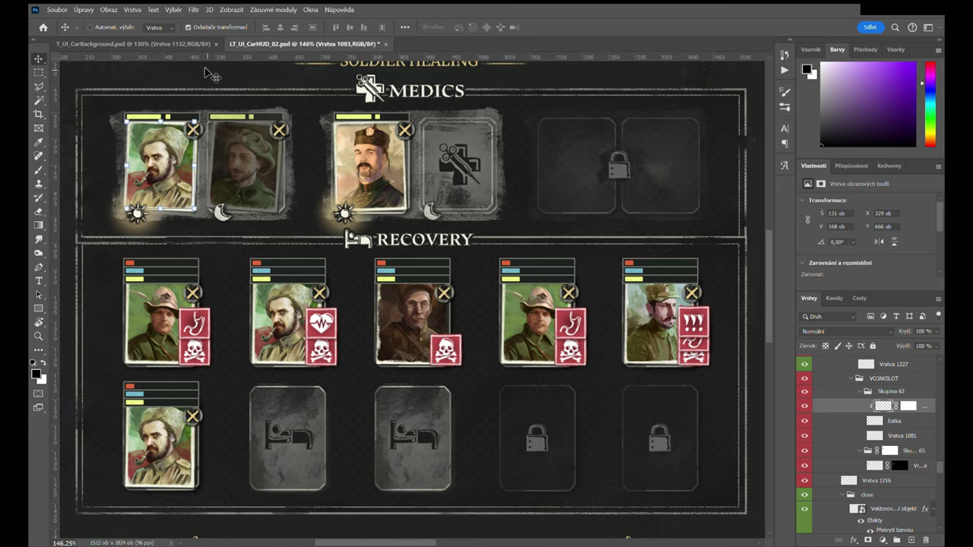
Step: Switch to T_UI_CarBackground.psd, hide the Vrstva 1132 layer, and hide and reshow the Skupina 80 group to reveal what it contains
left_click(174, 46)
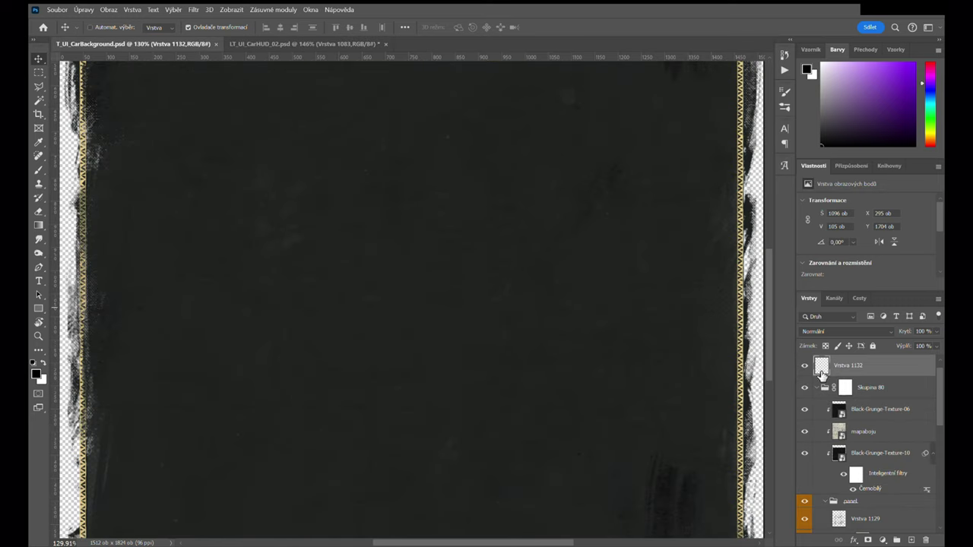
scroll(550, 336, "down", 6)
left_click_drag(622, 358, 583, 369)
scroll(593, 347, "up", 1)
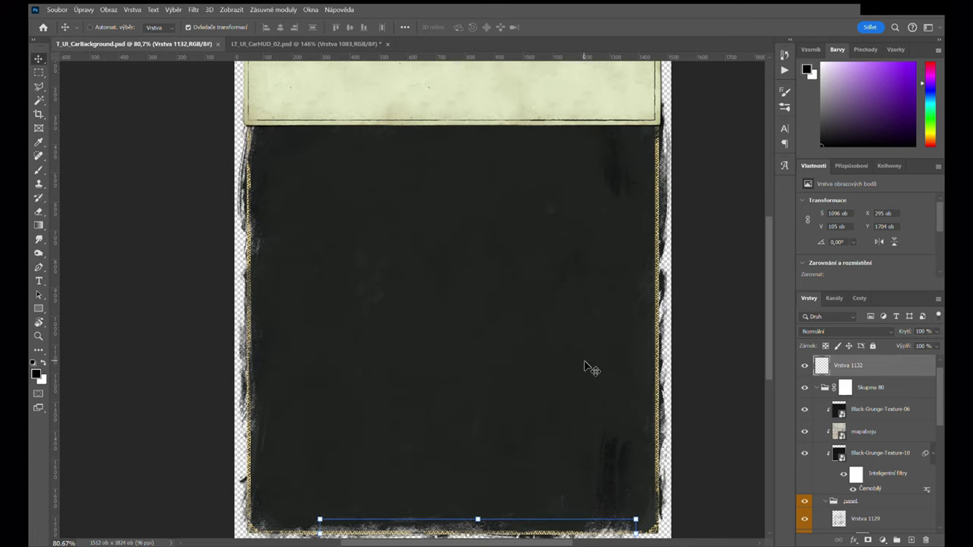
left_click(805, 365)
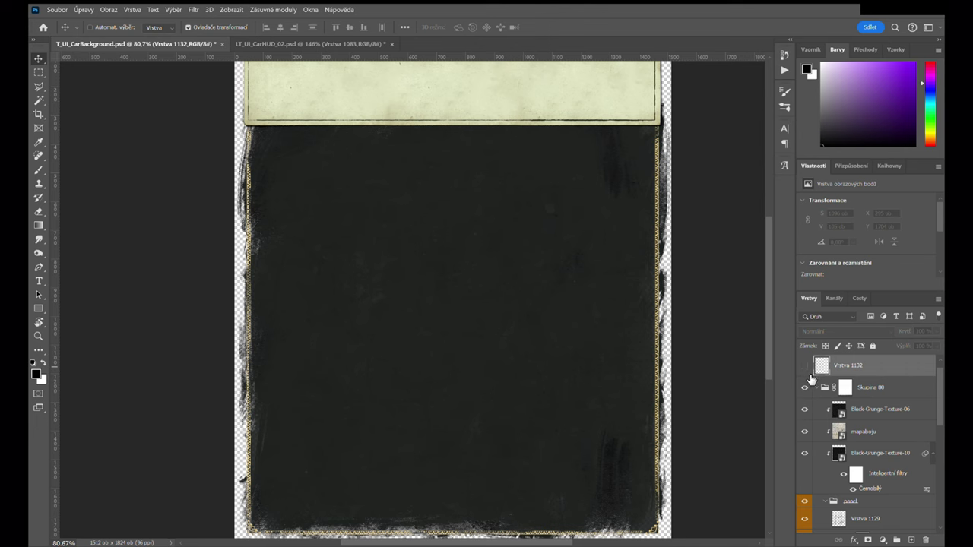
left_click(805, 389)
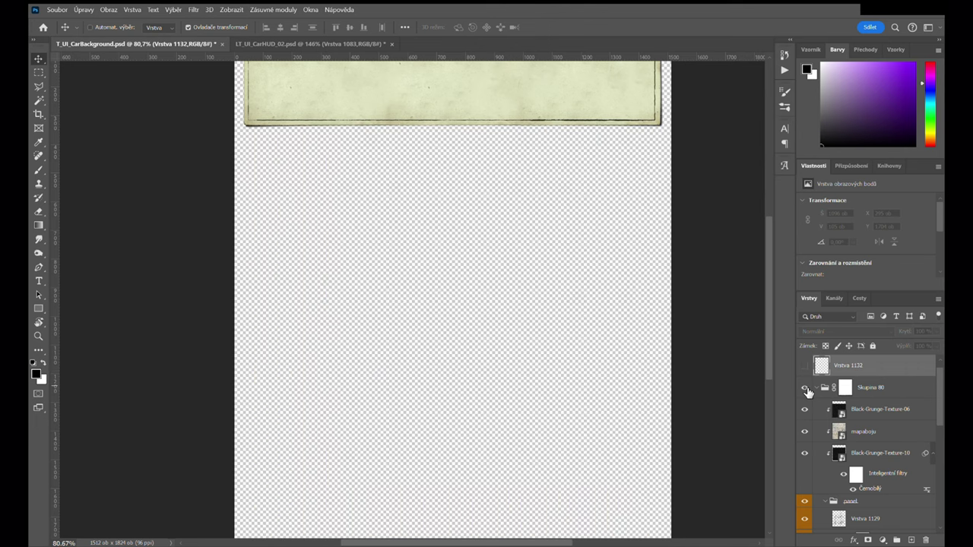
left_click(805, 389)
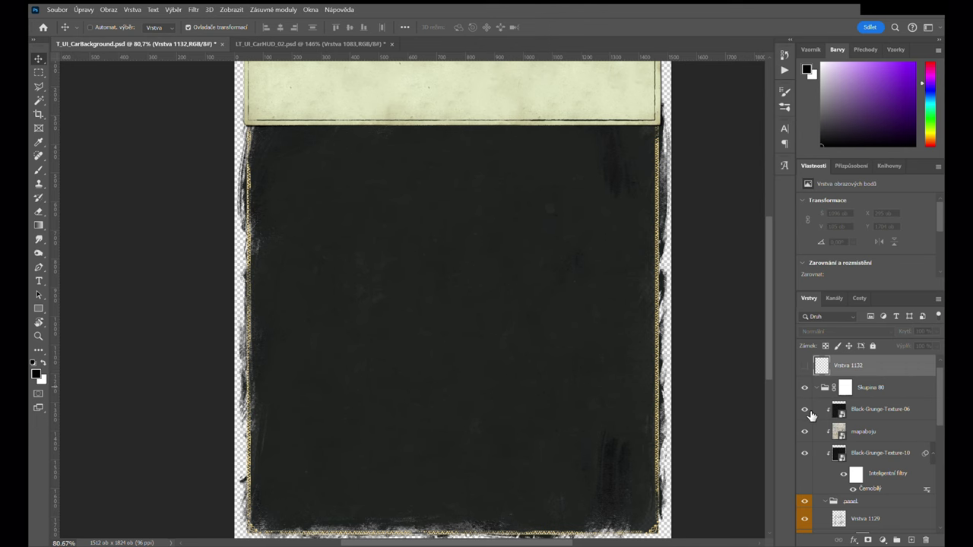
Step: Set the Black-Grunge-Texture-06 layer to 100% opacity and Normální blending to expose the raw texture on the dark panel
left_click(905, 411)
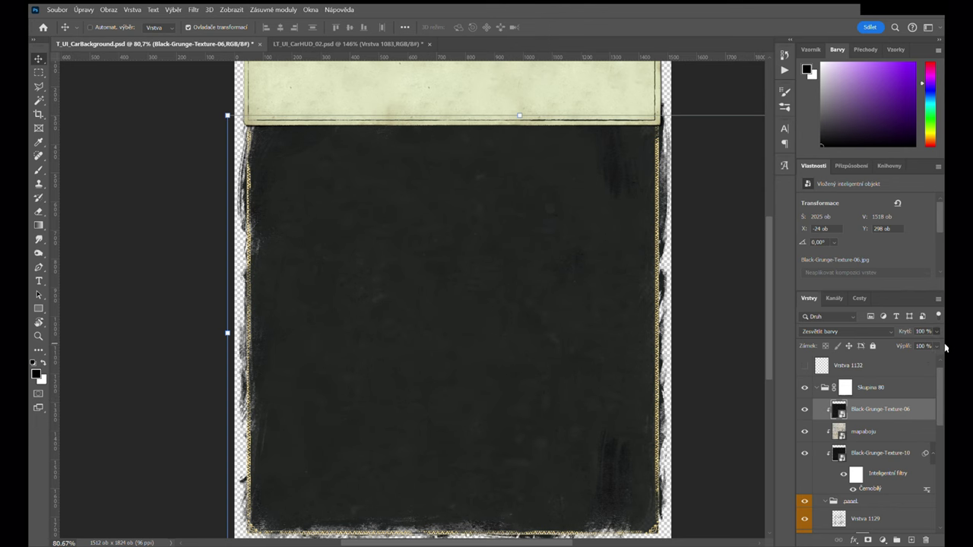
scroll(491, 322, "up", 2)
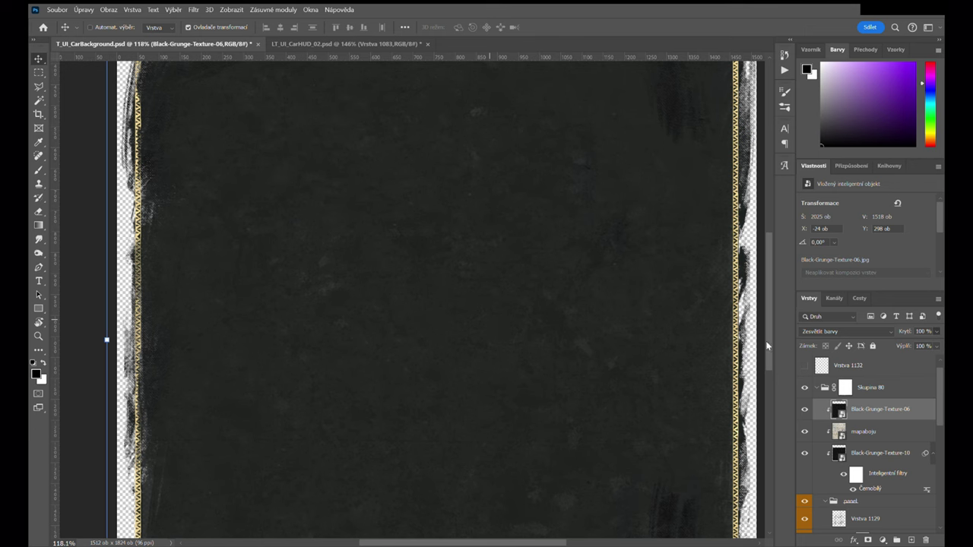
left_click(848, 332)
left_click(848, 255)
key("shift+alt+n")
scroll(590, 284, "down", 5)
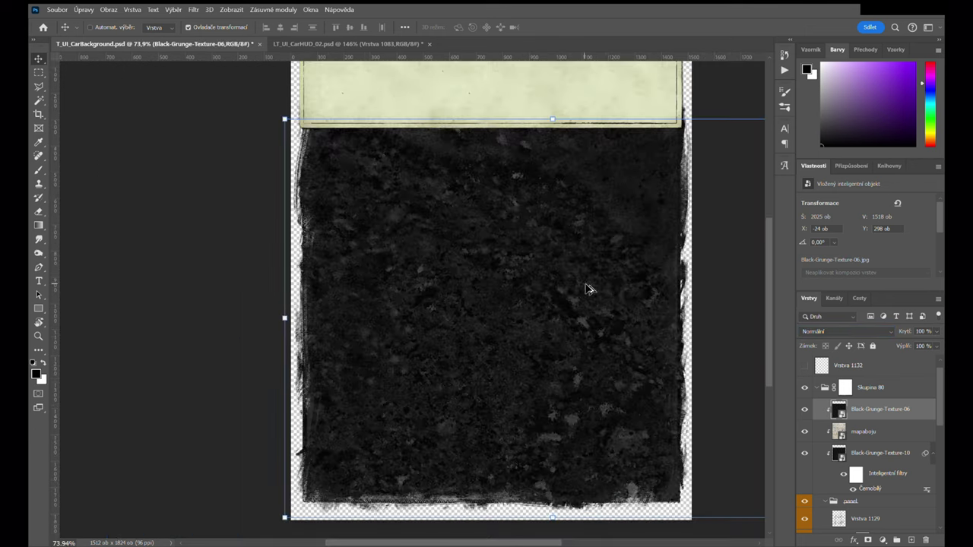
scroll(532, 323, "up", 1)
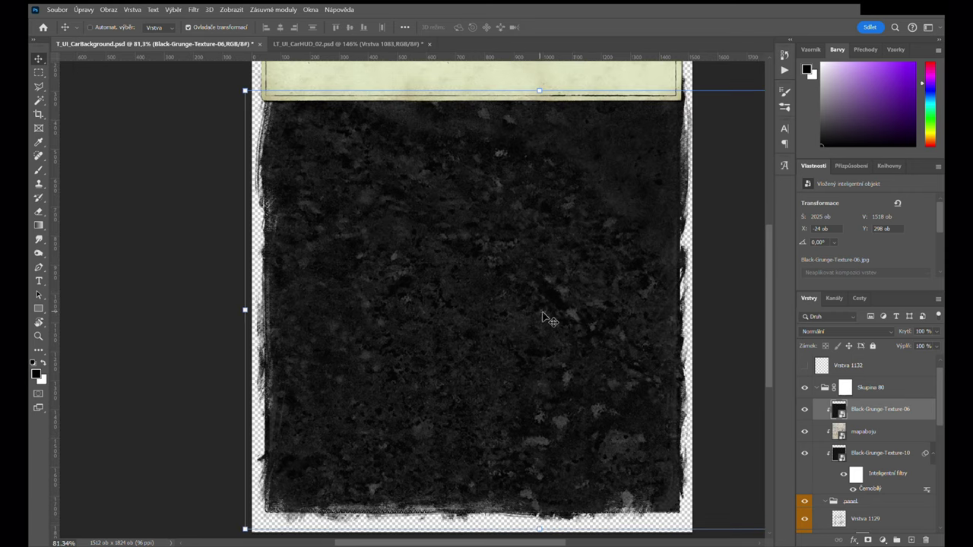
Step: Set Black-Grunge-Texture-06 to Zesvětlit barvy blending at 27% opacity, and toggle its visibility to compare its effect, leaving it hidden
left_click(840, 327)
key("shift+plus")
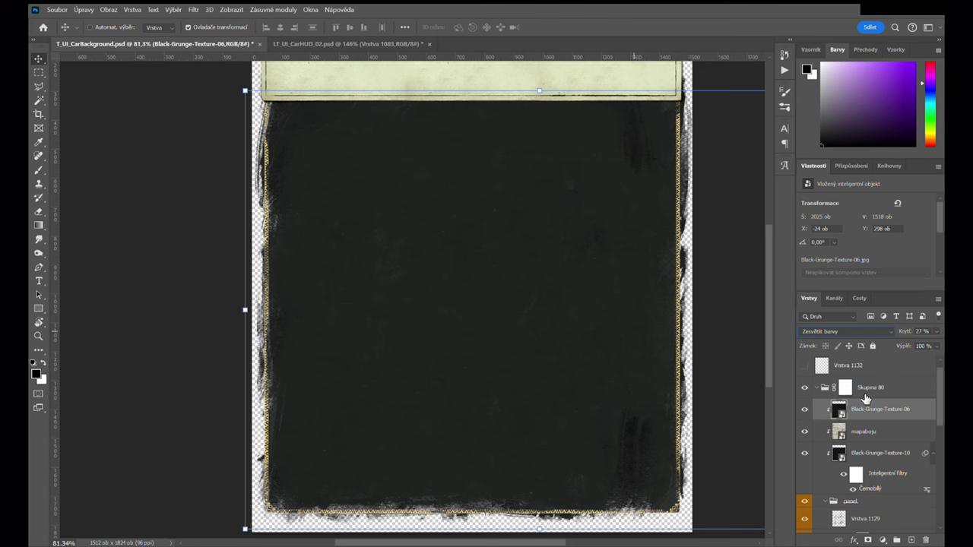
left_click(809, 410)
left_click(805, 410)
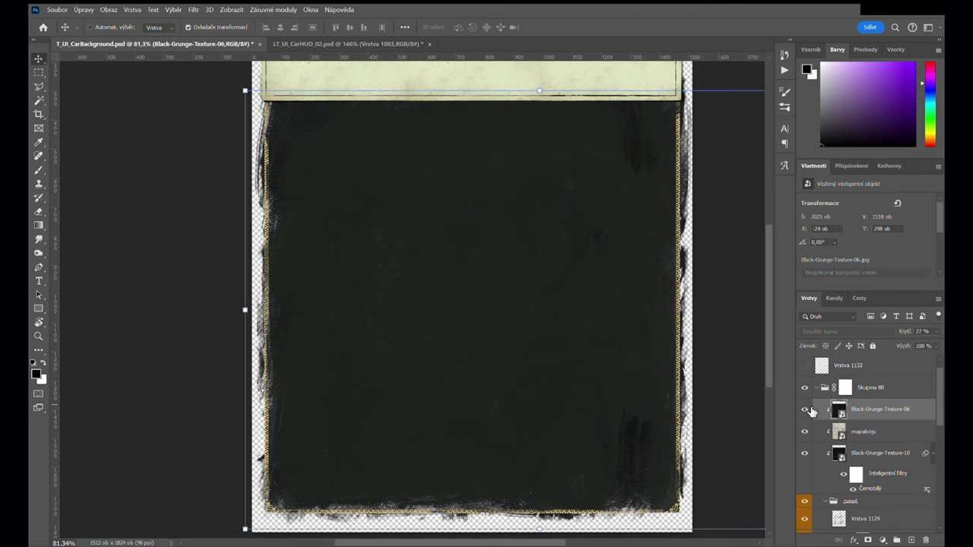
left_click(805, 410)
left_click(806, 410)
left_click(806, 409)
left_click(806, 410)
left_click(807, 412)
left_click(807, 411)
left_click(808, 411)
left_click(808, 411)
left_click(808, 411)
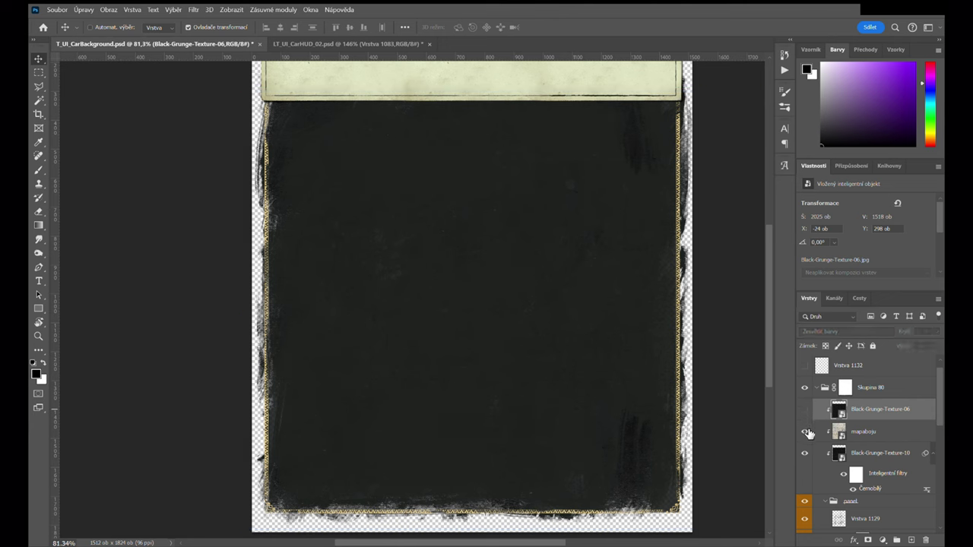
Step: Set the mapaboju layer to 100% opacity and Normální blending, and view the raw map texture across the panel
left_click(873, 441)
key("0")
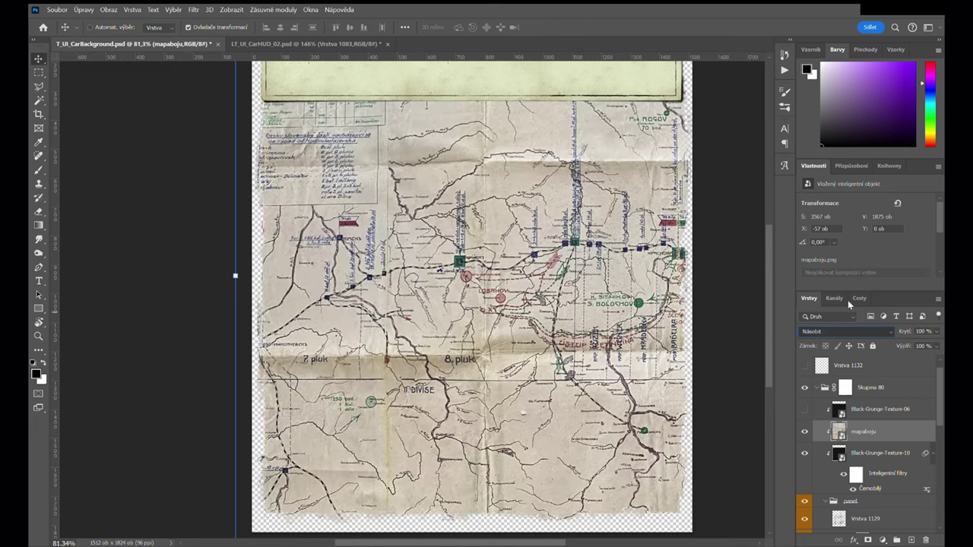
left_click(853, 330)
left_click(847, 303)
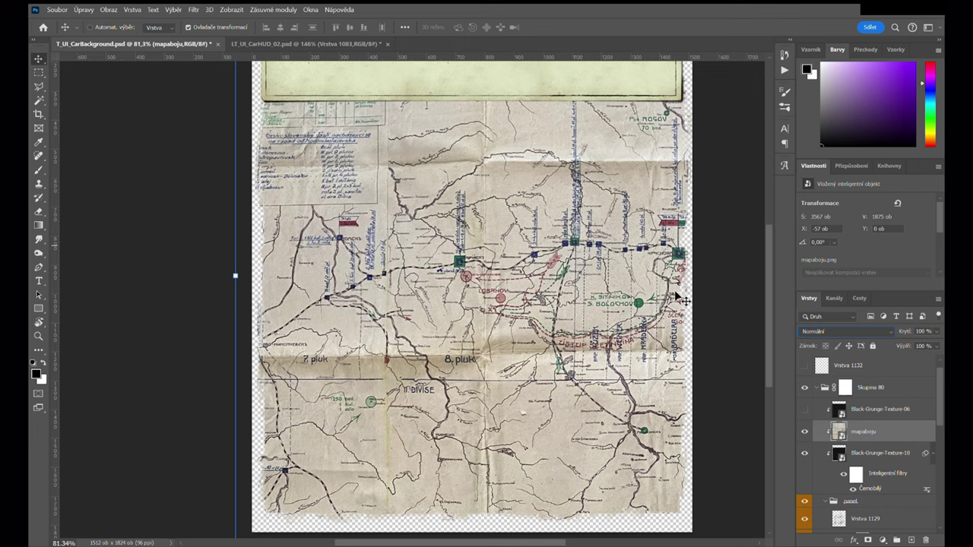
scroll(768, 285, "down", 2)
scroll(769, 269, "up", 2)
scroll(769, 274, "down", 2)
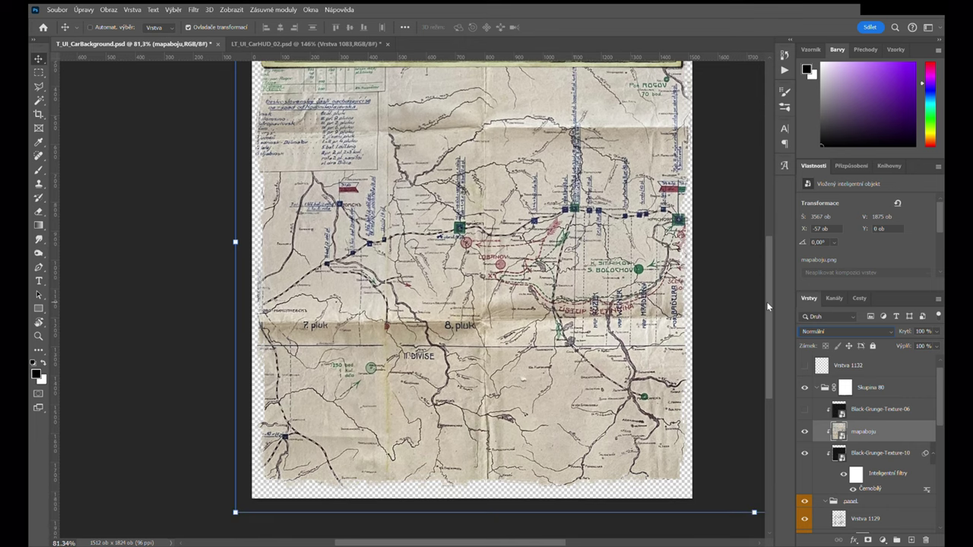
scroll(768, 297, "up", 2)
scroll(768, 296, "down", 1)
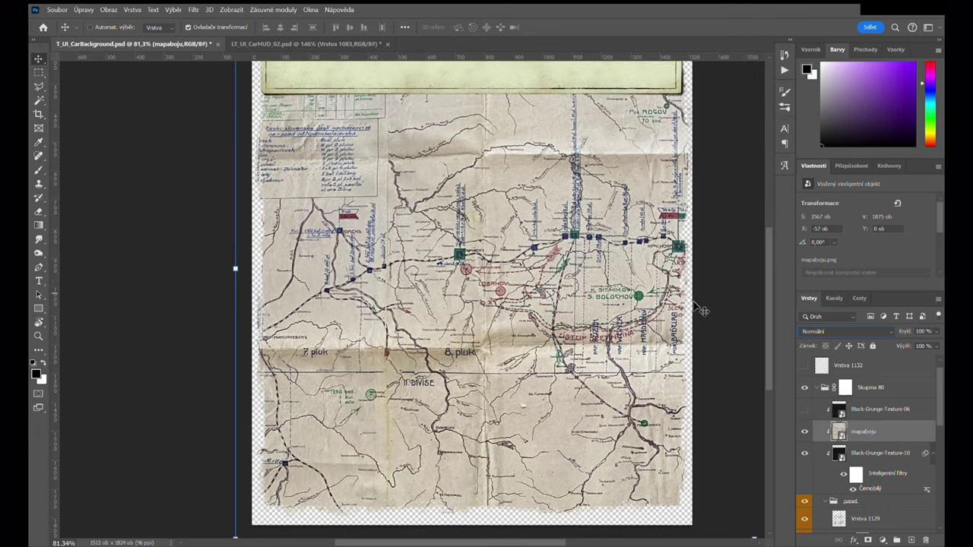